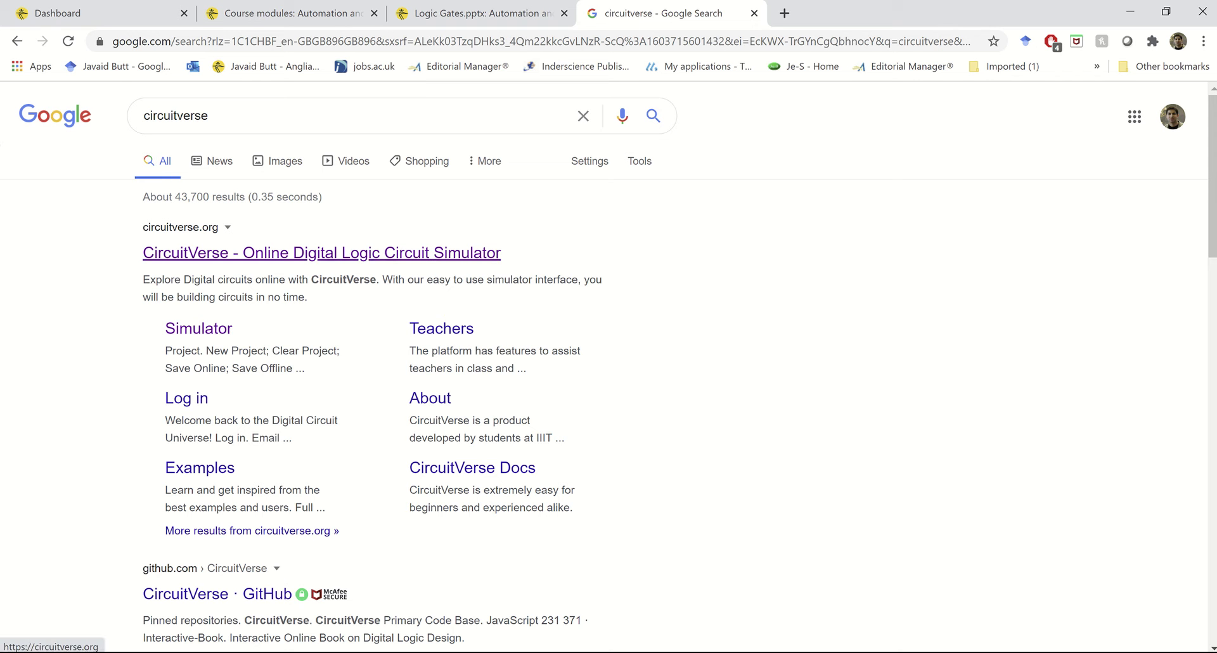
Bring up the link menu on the first CircuitVerse search result to open it in a new tab
right_click(437, 253)
Open CircuitVerse in a new tab, then expand and collapse the Input and Output categories
click(469, 262)
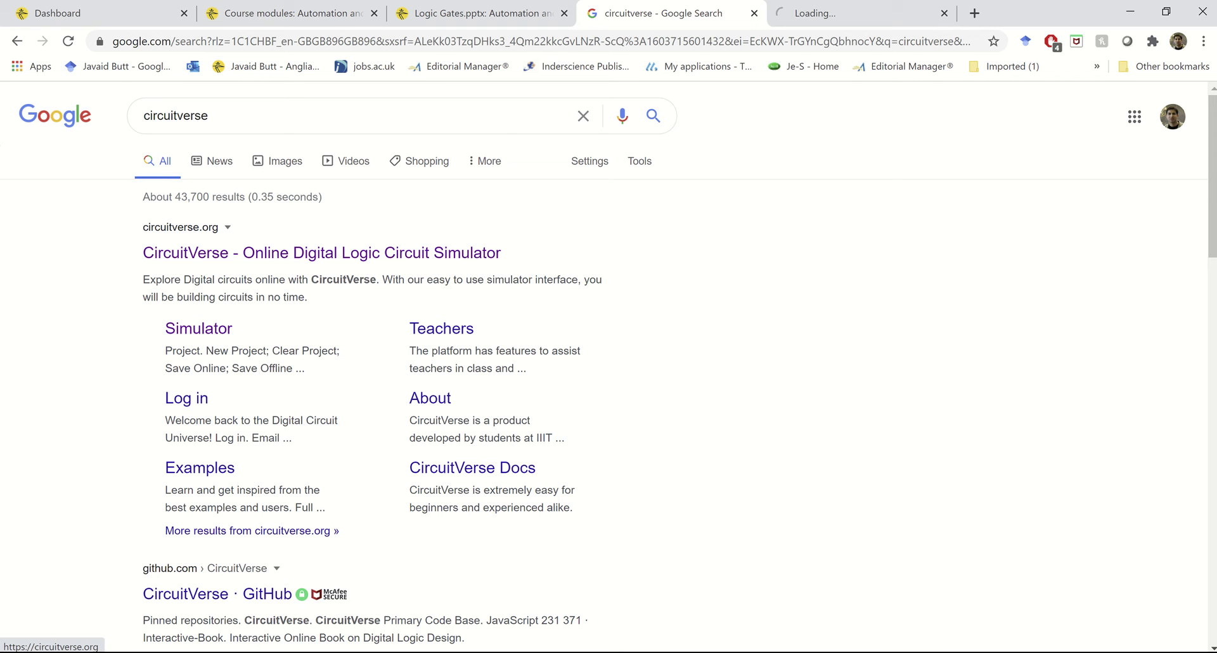
key(ctrl+Tab)
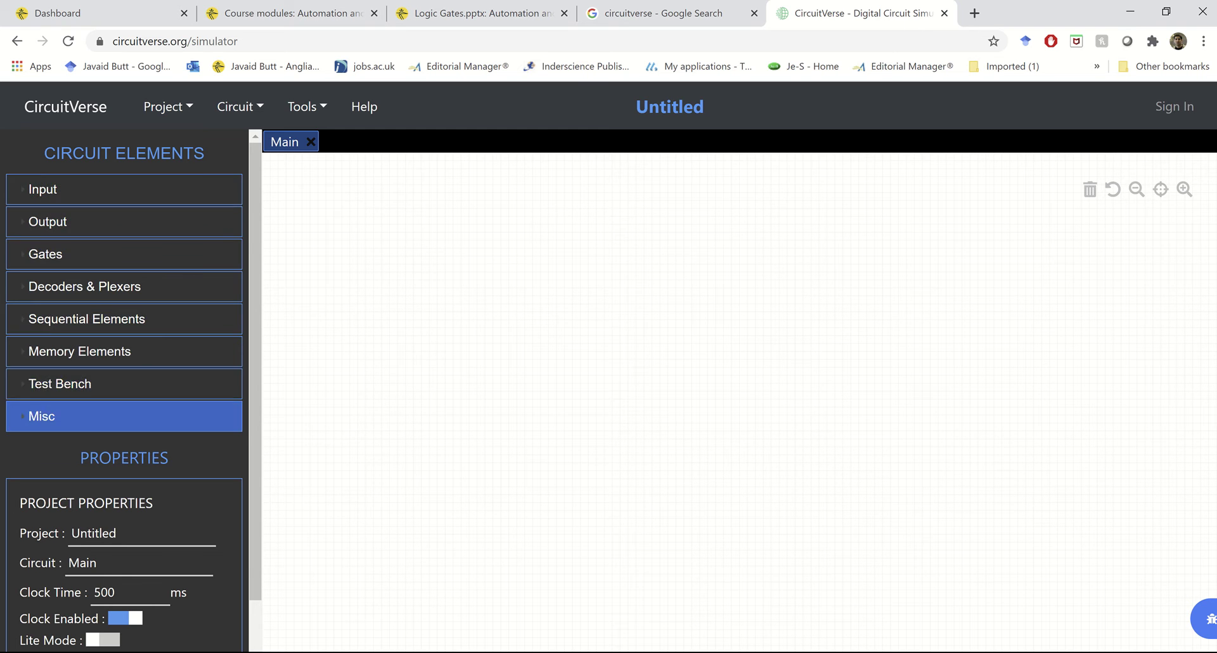
click(124, 189)
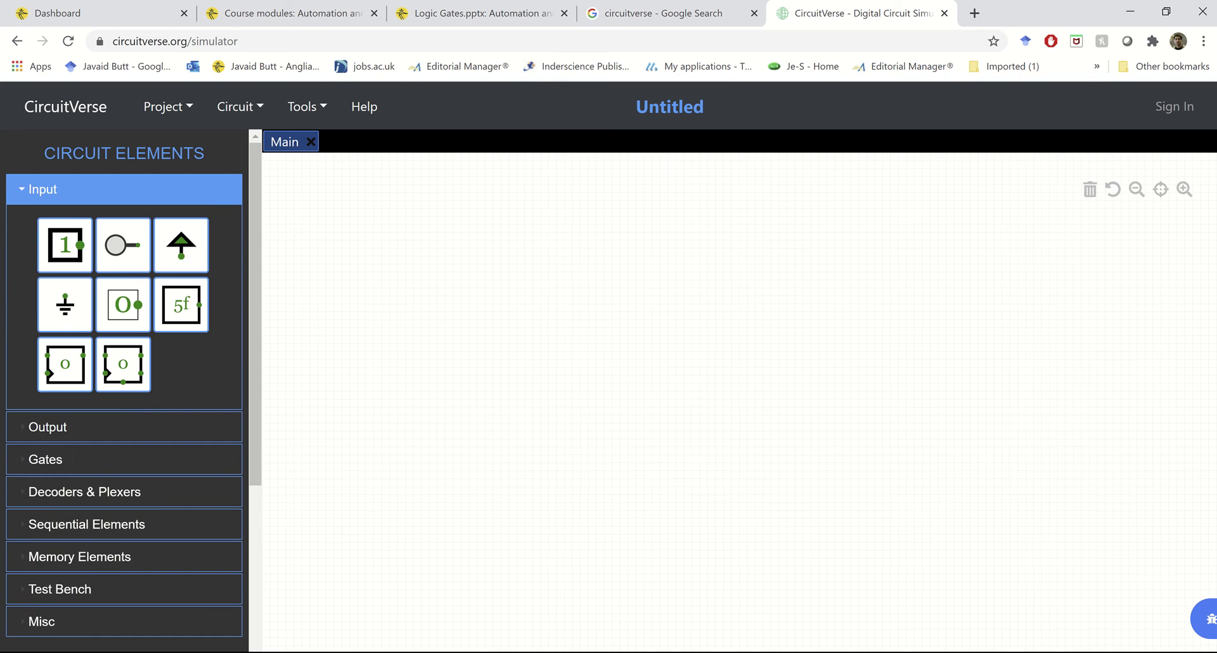
click(124, 189)
click(124, 221)
click(125, 221)
Browse the Logic Gates, Decoders & Multiplexers, Sequential and Memory element categories
click(124, 254)
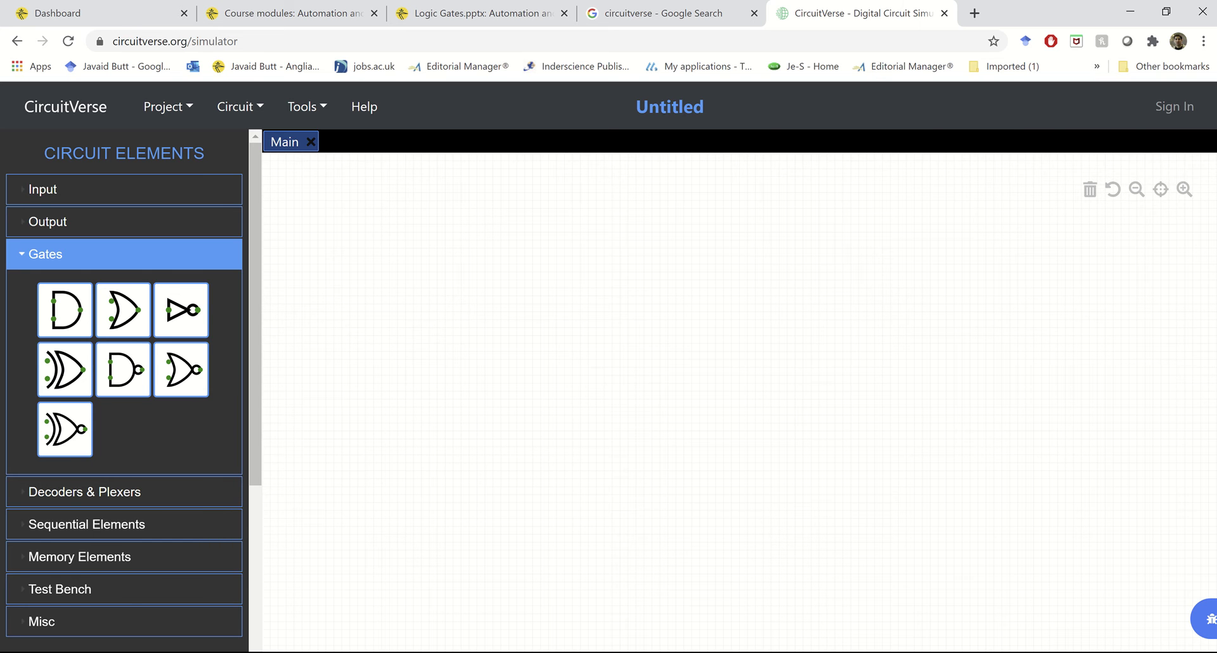
click(45, 254)
click(84, 286)
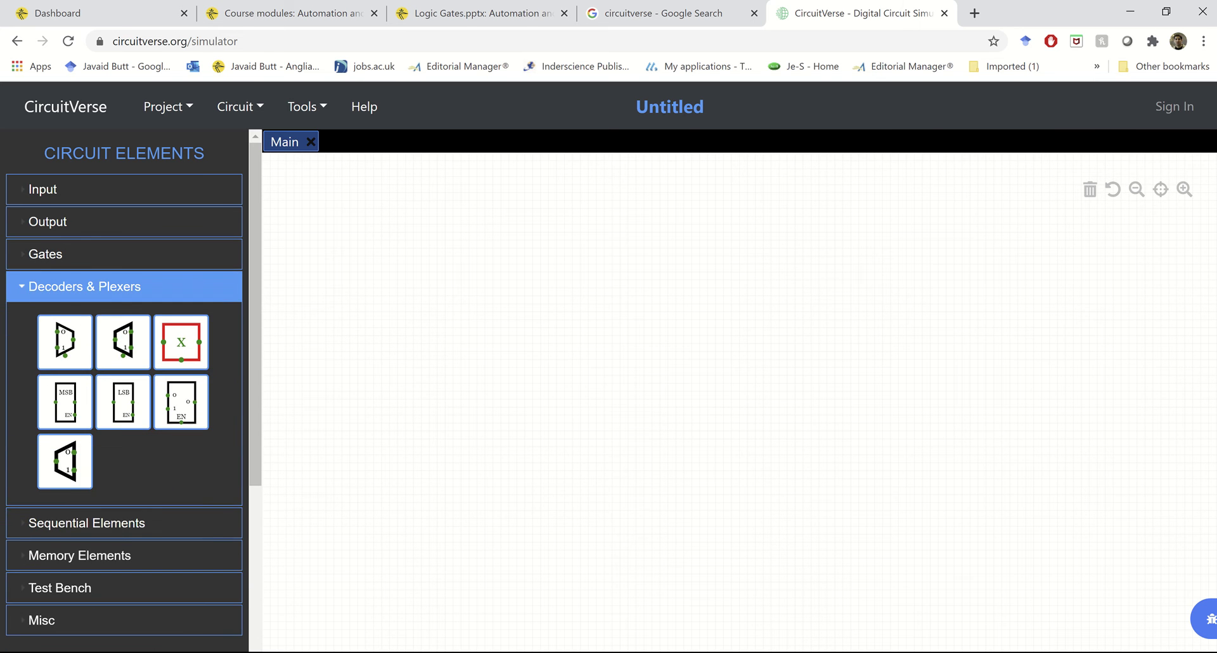
click(84, 286)
click(87, 319)
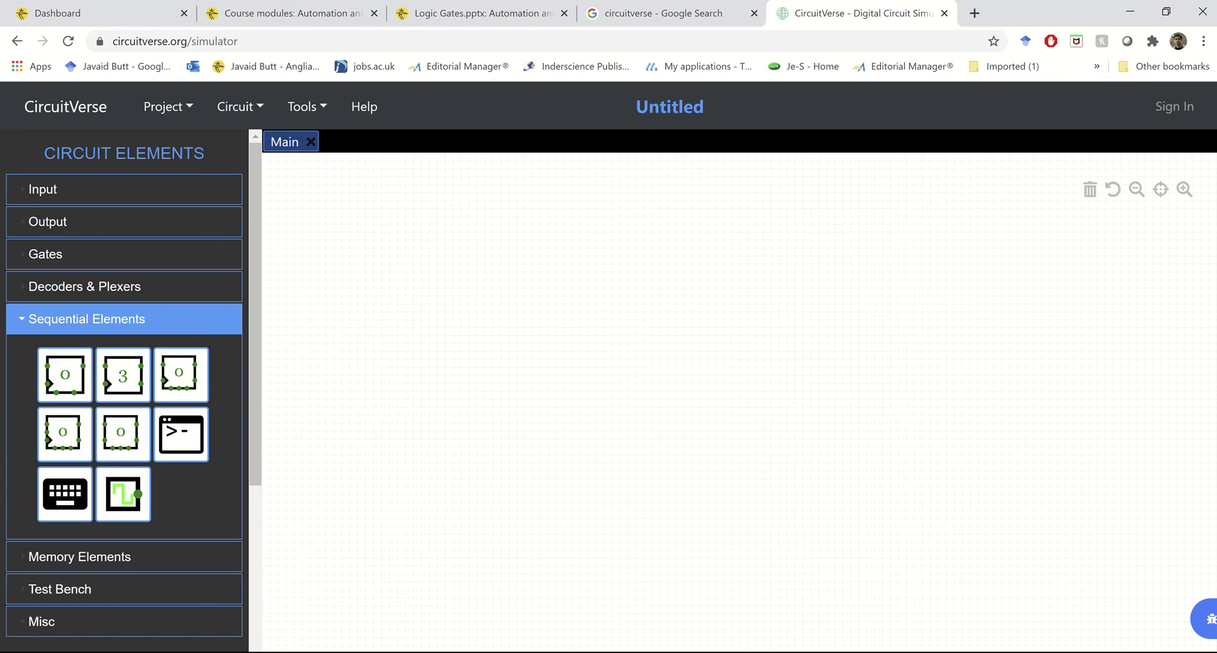
click(87, 319)
click(80, 352)
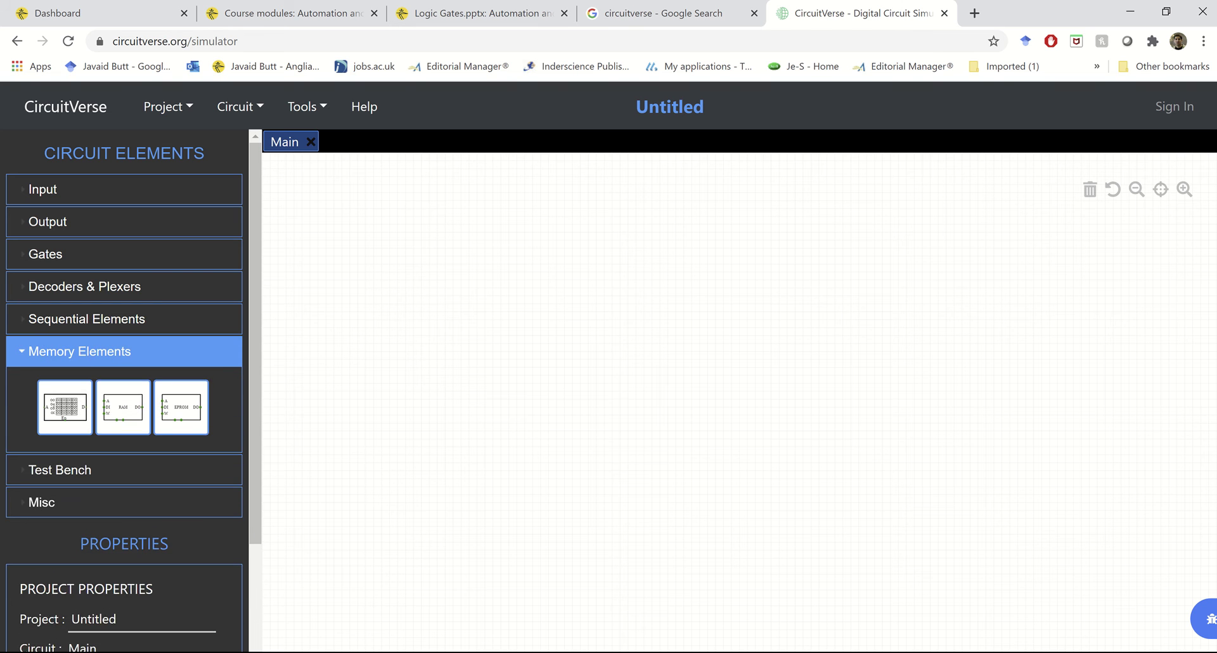
click(80, 351)
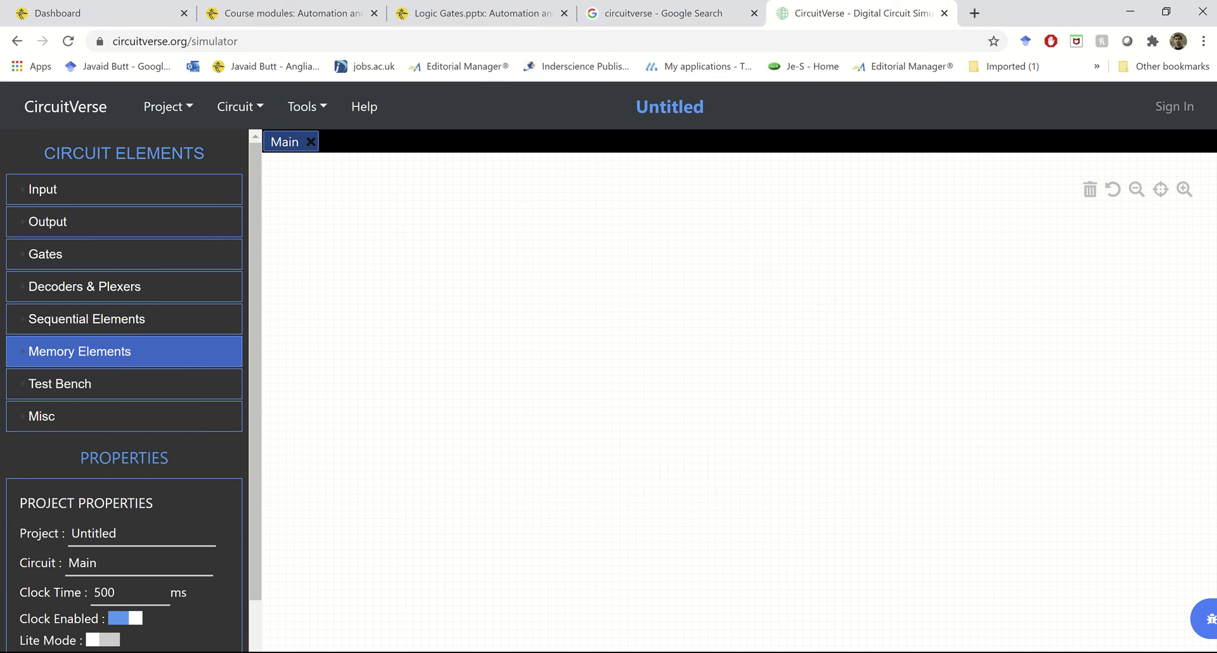
click(475, 13)
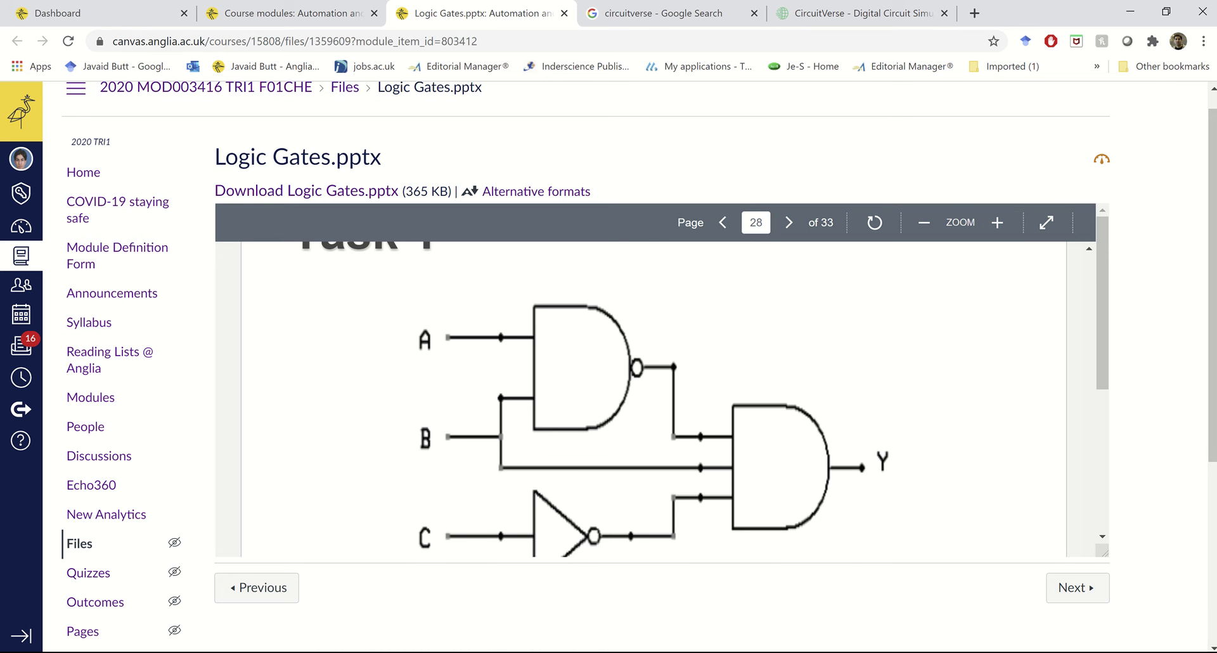
scroll(653, 399, down, 8)
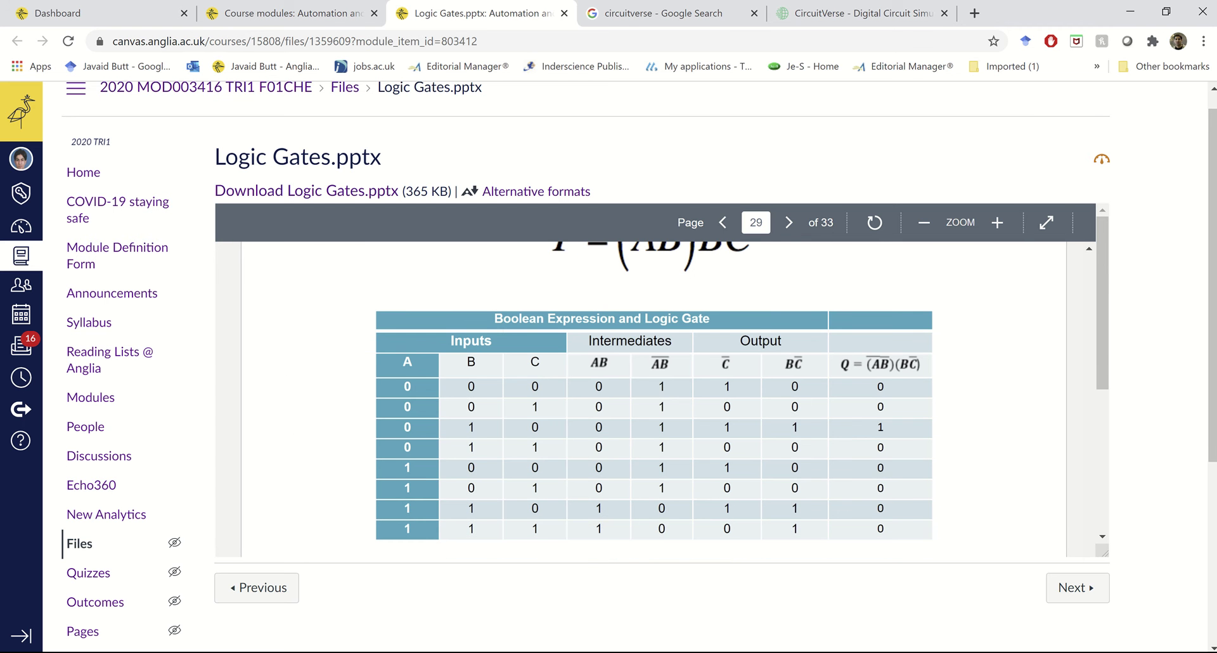
scroll(653, 399, up, 8)
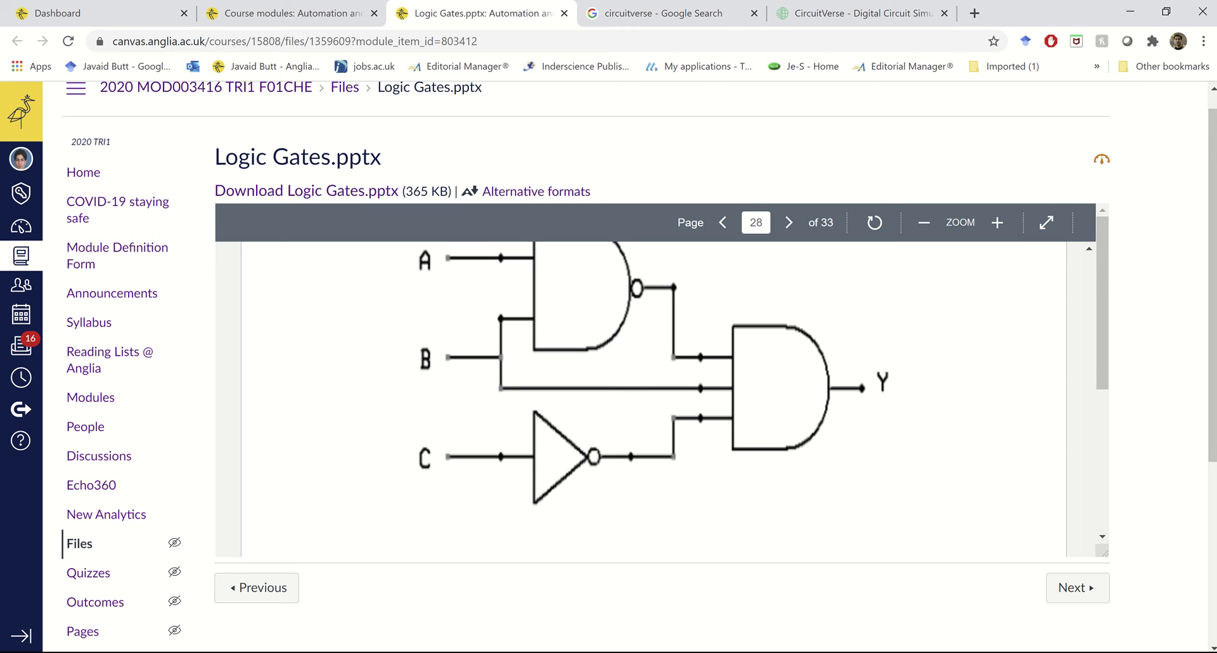
scroll(653, 400, down, 8)
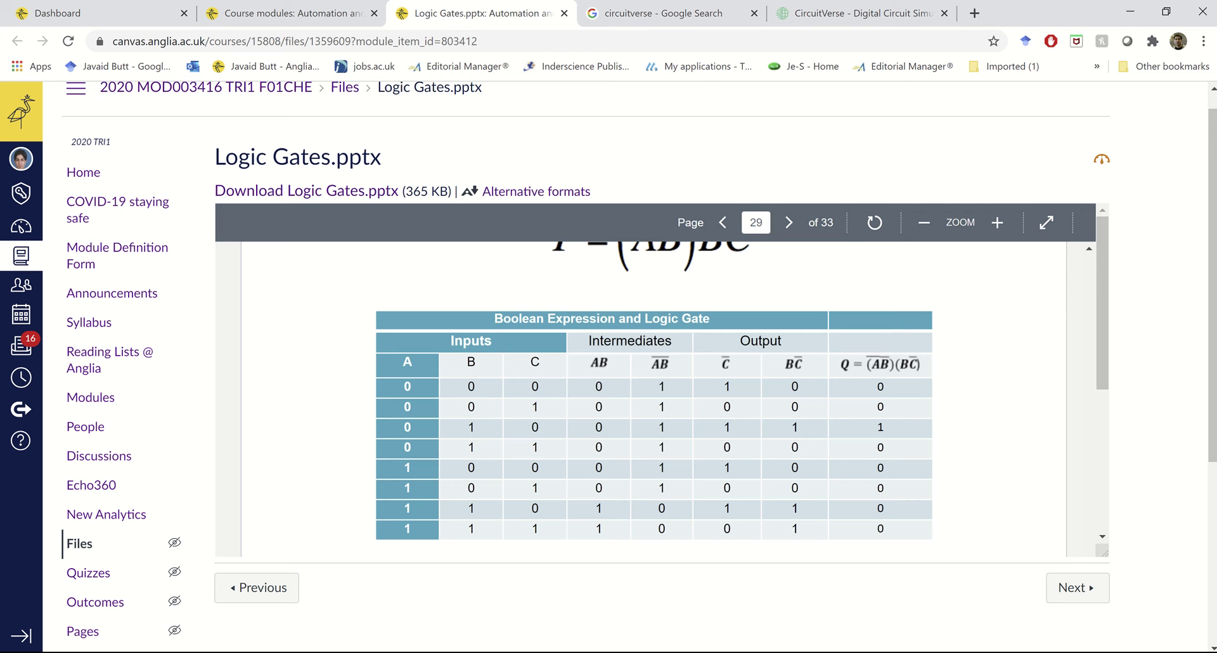
scroll(653, 400, up, 1)
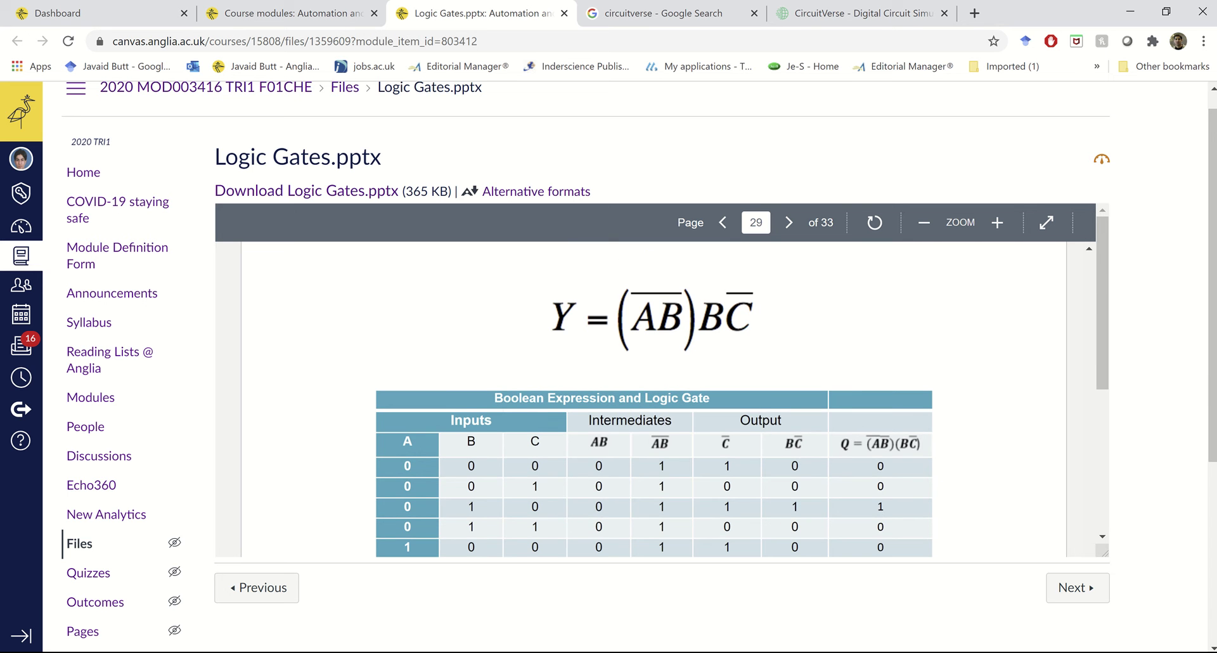
scroll(653, 399, down, 1)
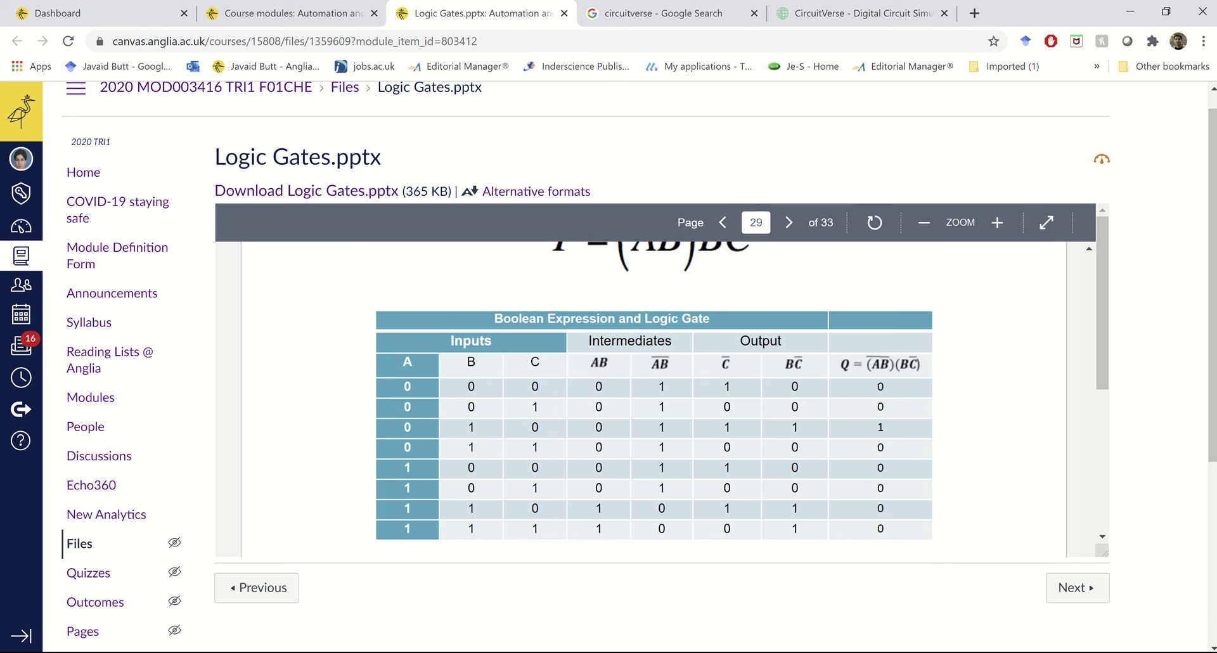
scroll(653, 399, down, 1)
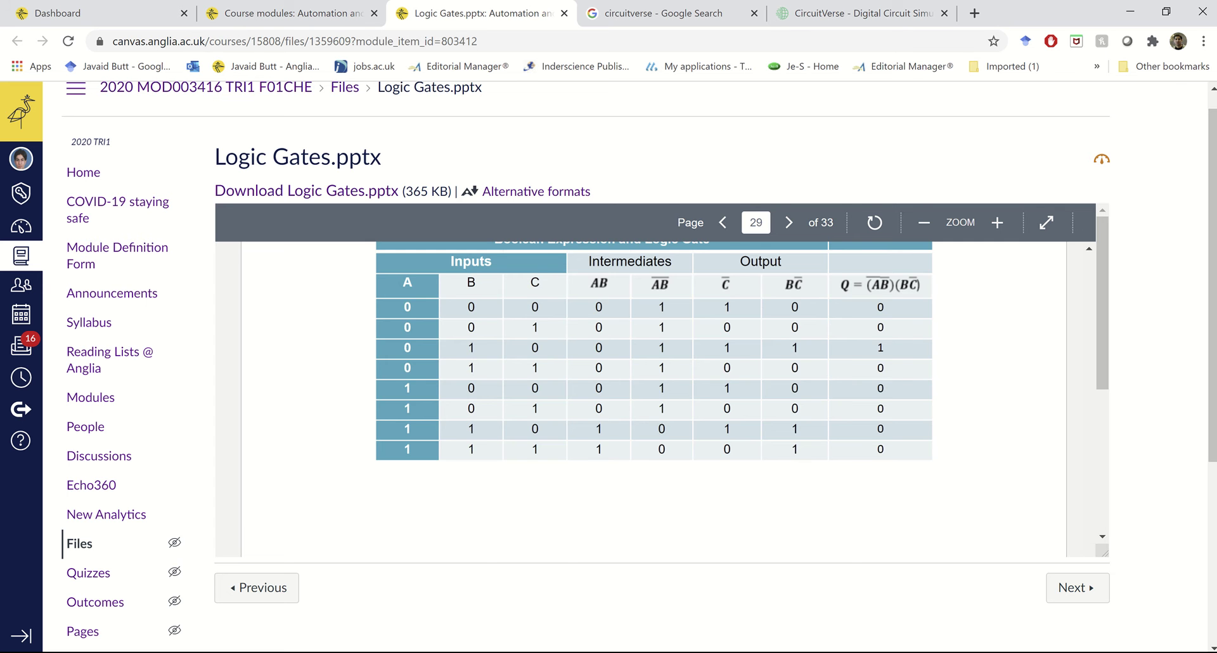
scroll(653, 399, up, 6)
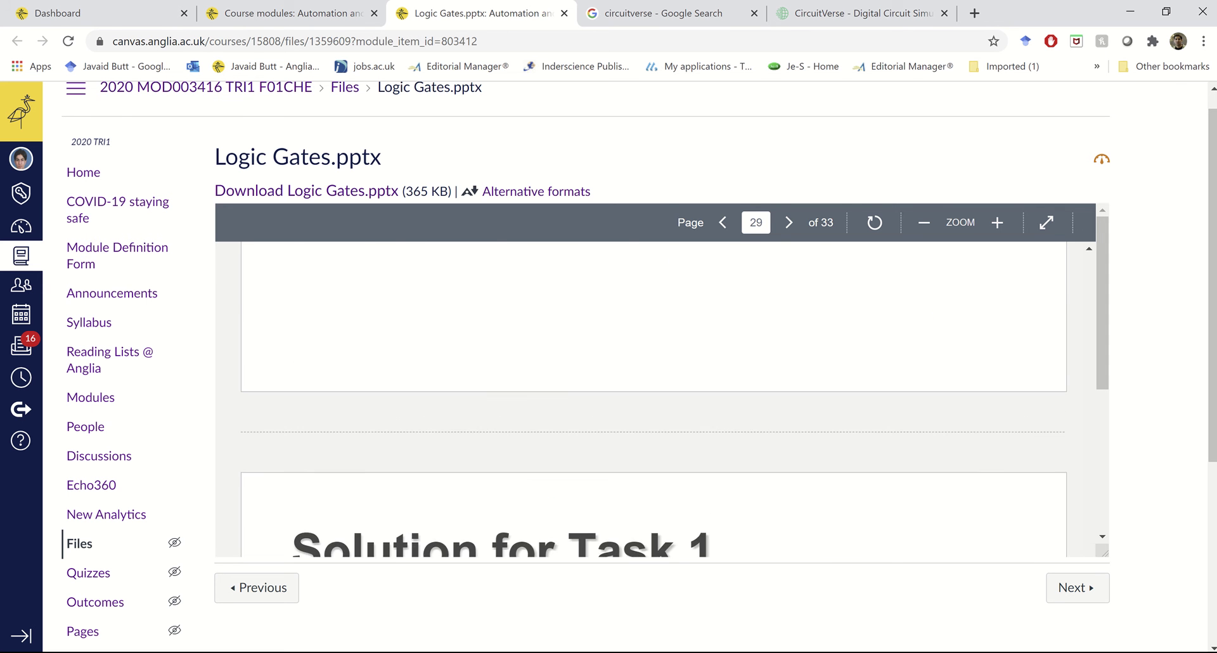
scroll(653, 400, up, 3)
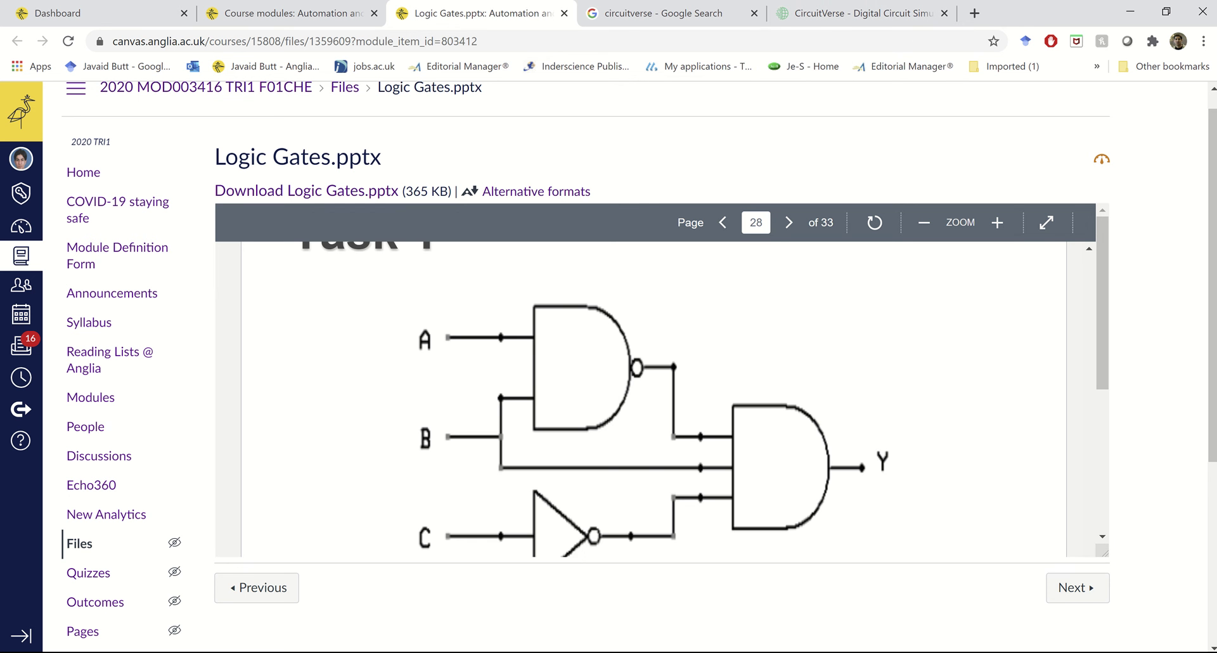
scroll(653, 400, down, 6)
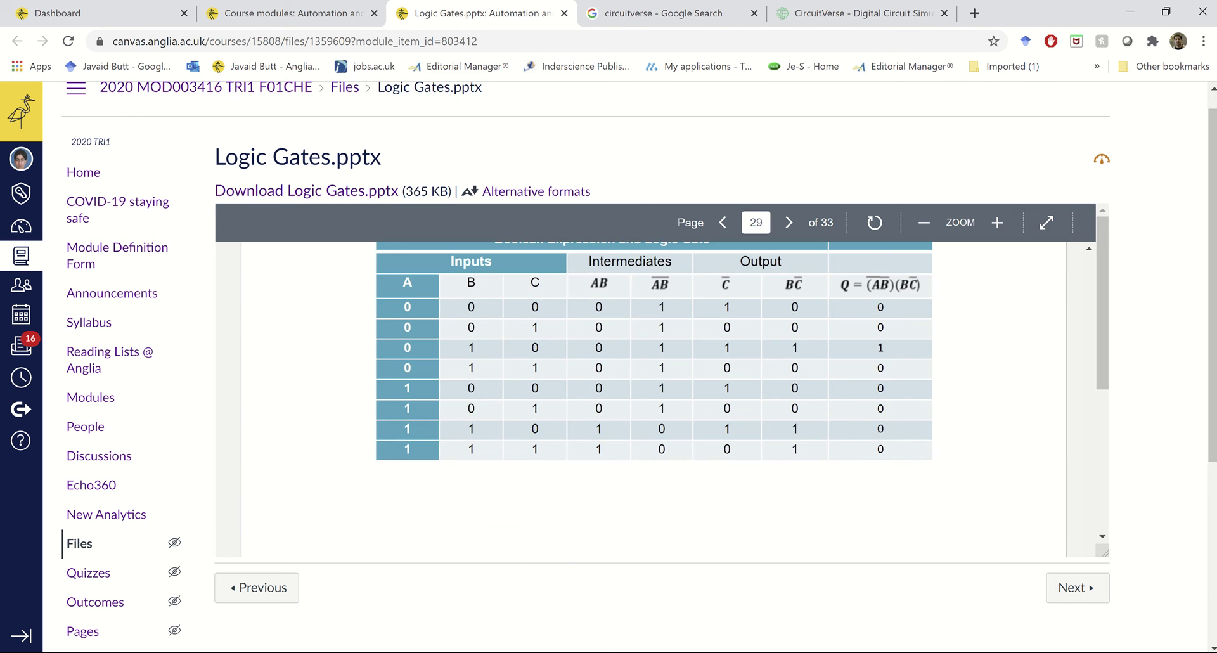
scroll(653, 399, up, 6)
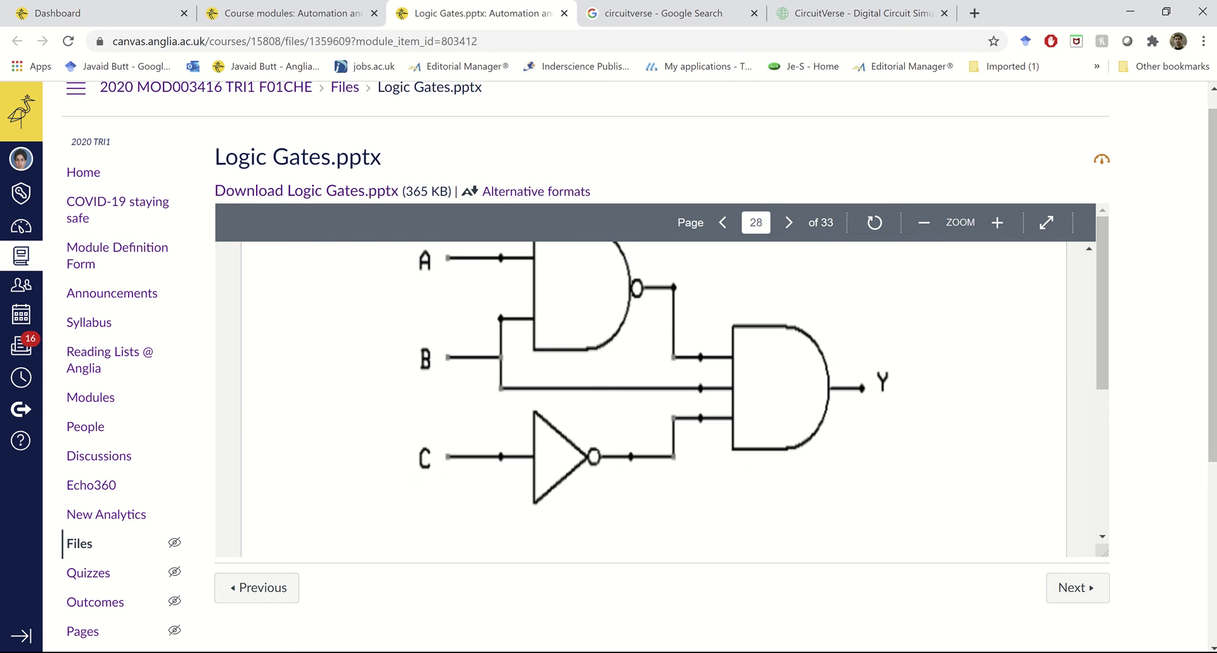
scroll(653, 400, up, 2)
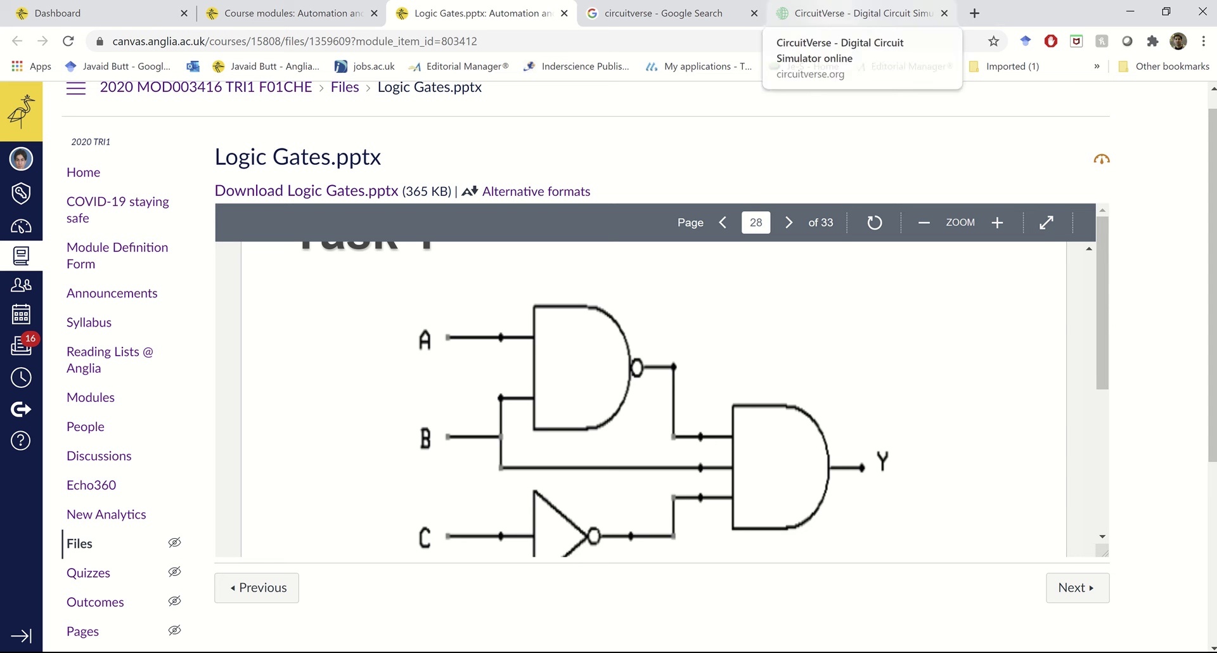
Show the Logic Gates list in the simulator and recheck the Task 1 circuit on the slide
click(856, 13)
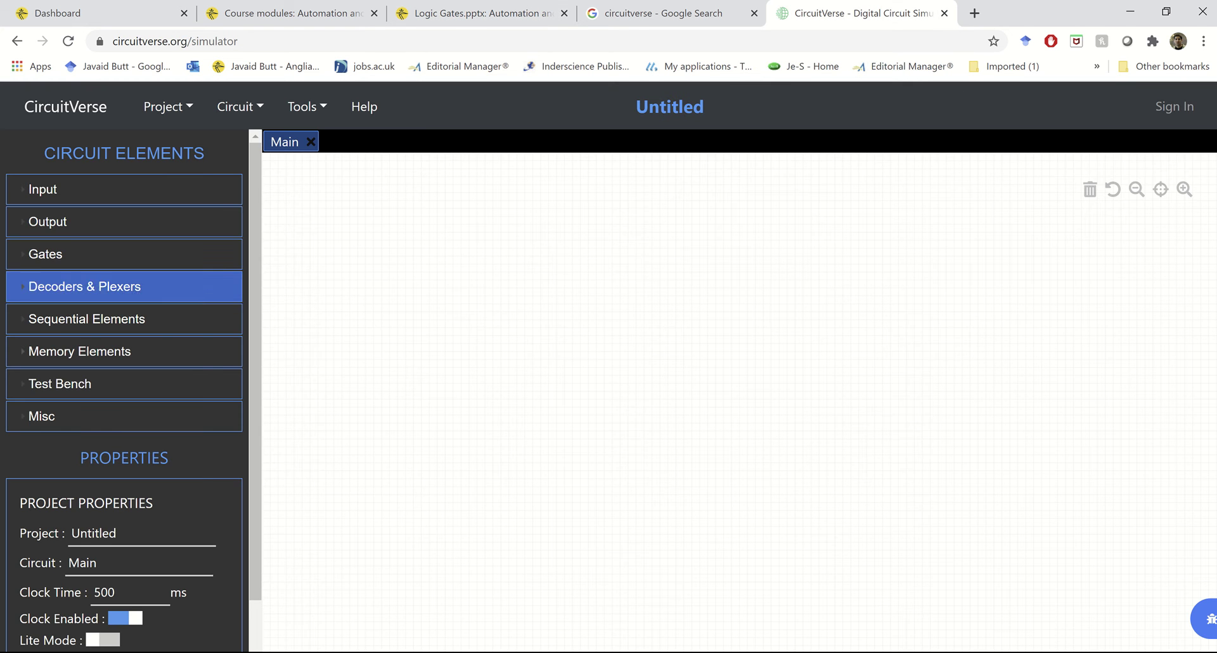
click(46, 253)
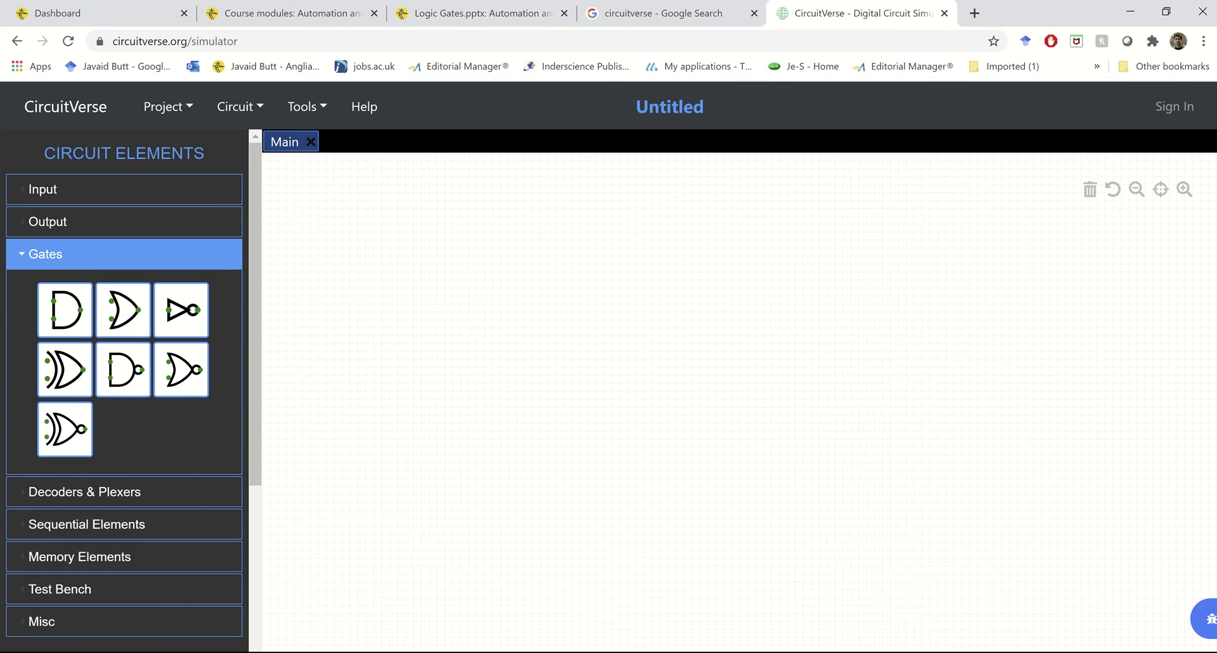
click(482, 12)
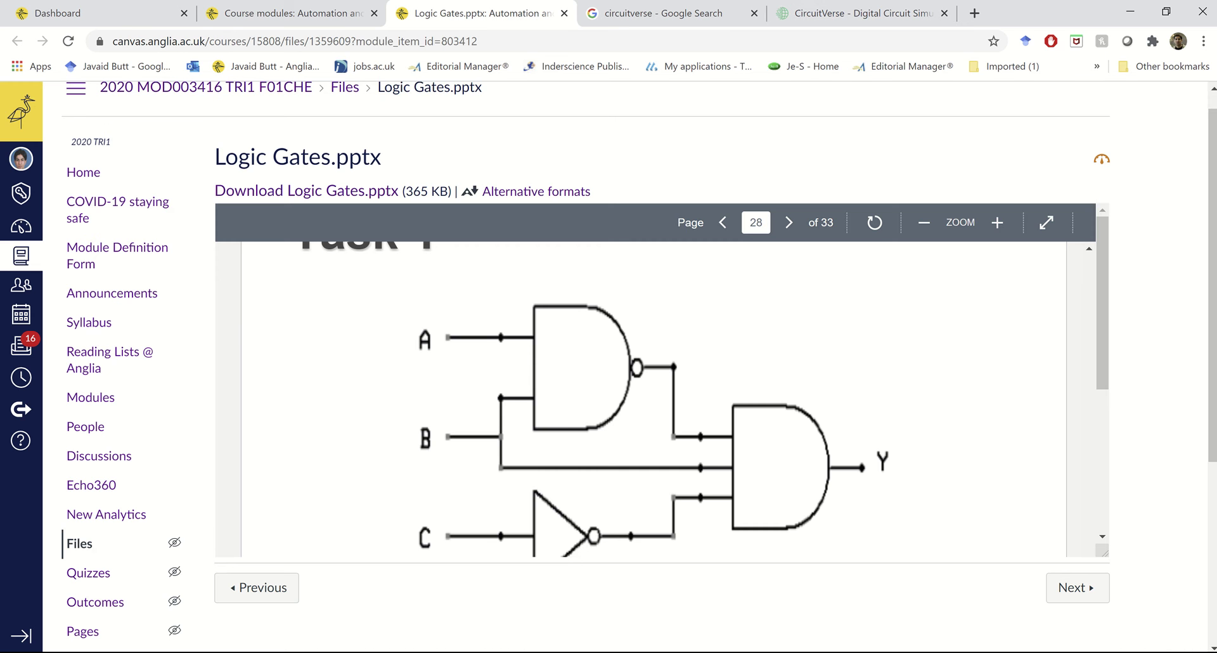
click(850, 13)
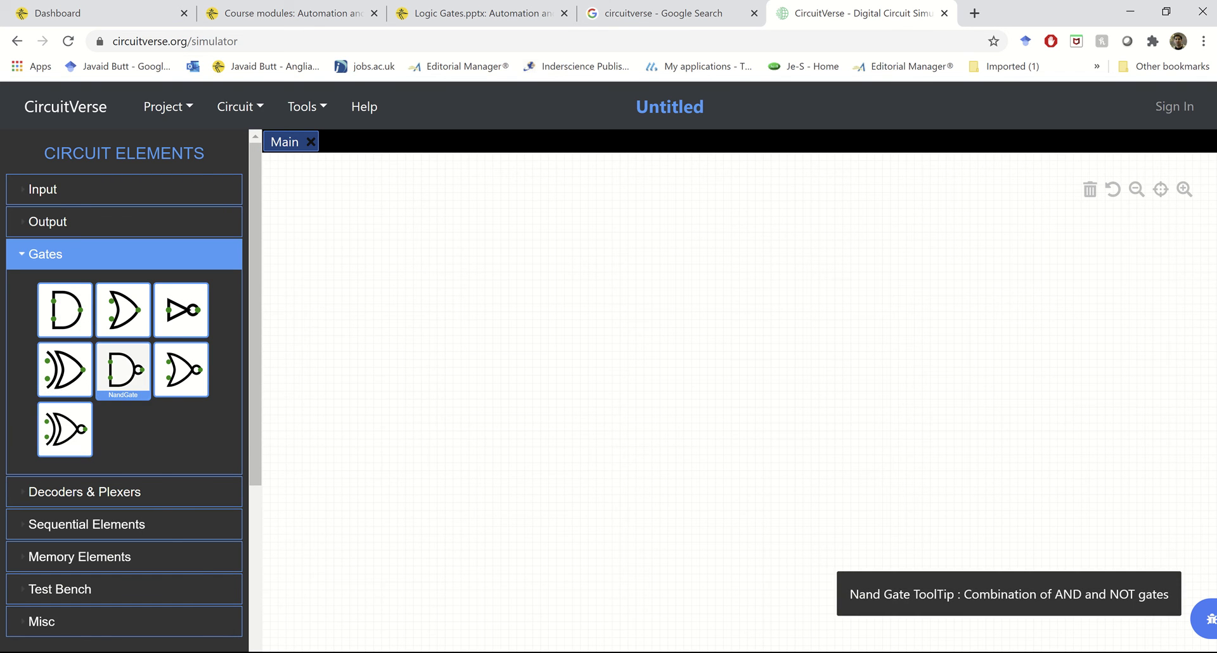
Place a NAND gate, move it left, and draw wires from both of its inputs
click(123, 369)
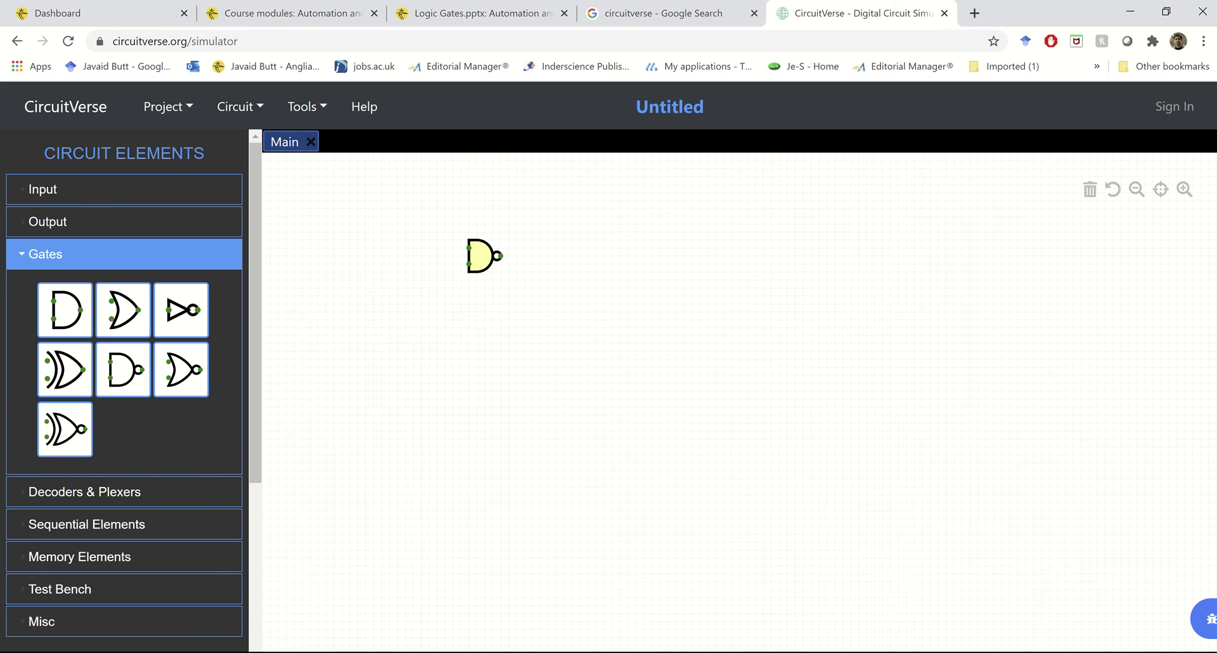
drag(478, 254, 381, 256)
drag(469, 271, 349, 304)
drag(381, 256, 349, 224)
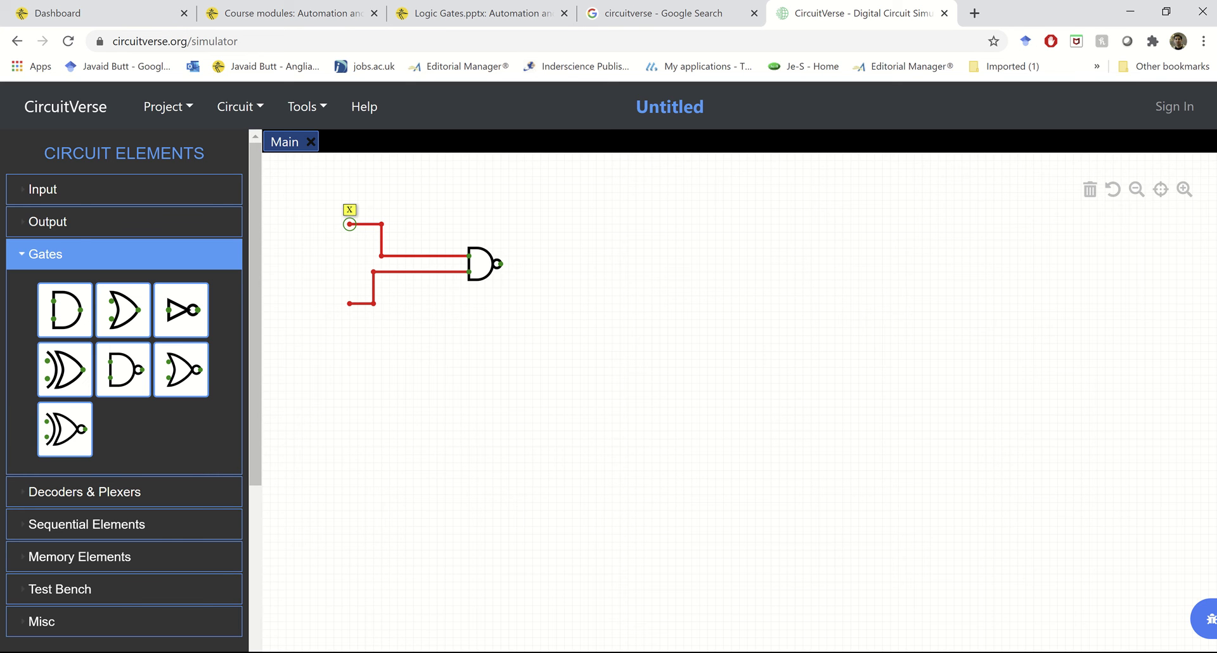
drag(349, 224, 350, 225)
click(482, 13)
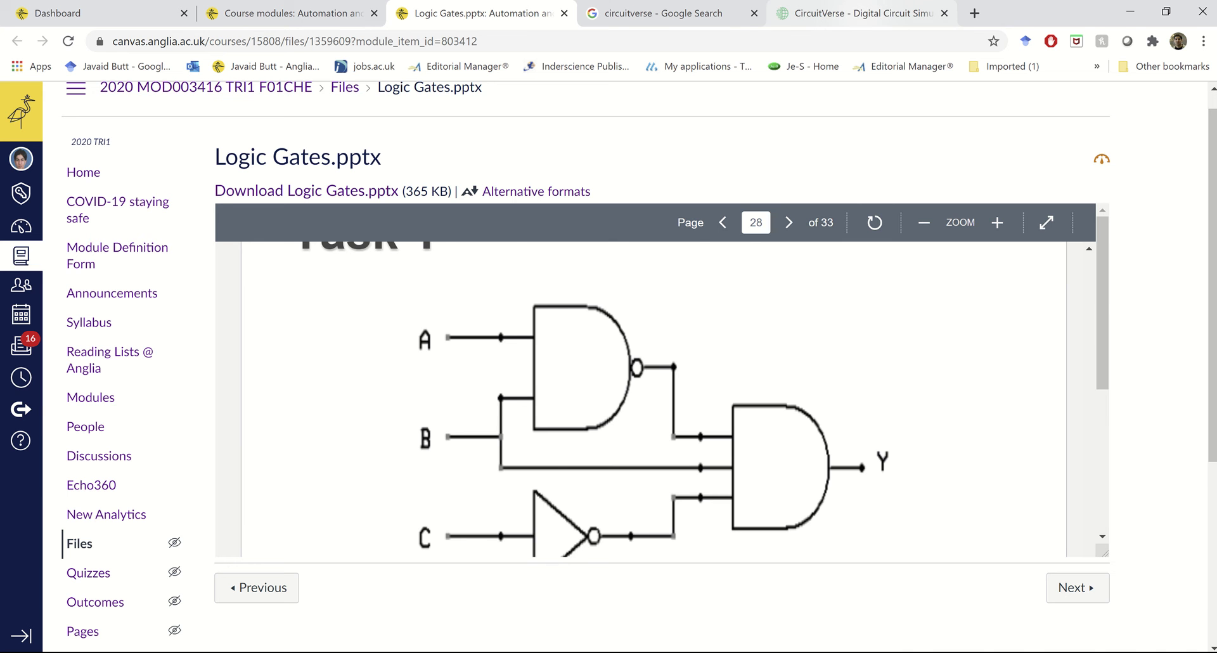
Place a NOT gate below the NAND gate and an AND gate to its right, matching the slide
click(856, 12)
click(182, 309)
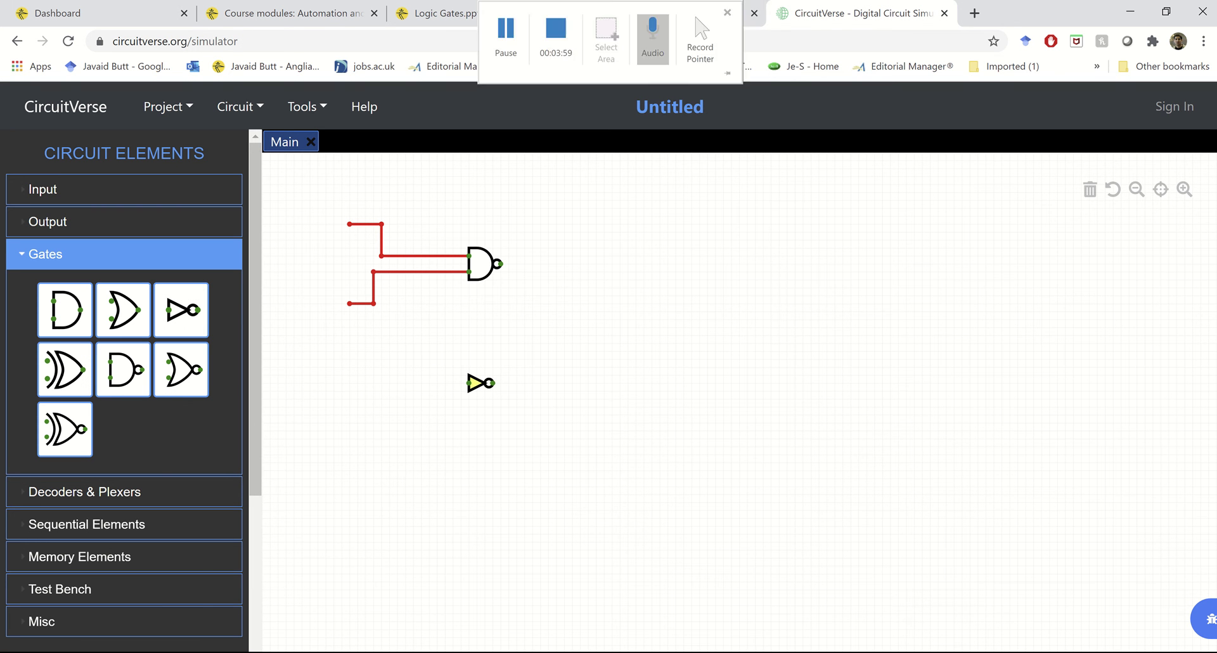
click(666, 12)
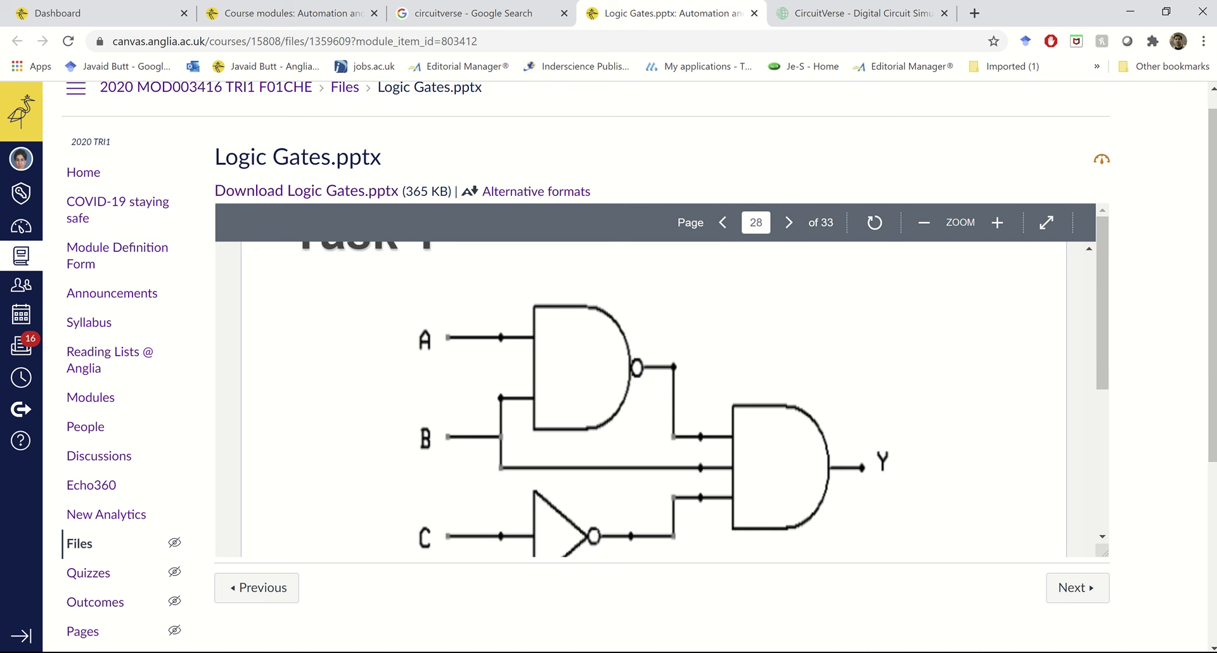
key(ctrl+Tab)
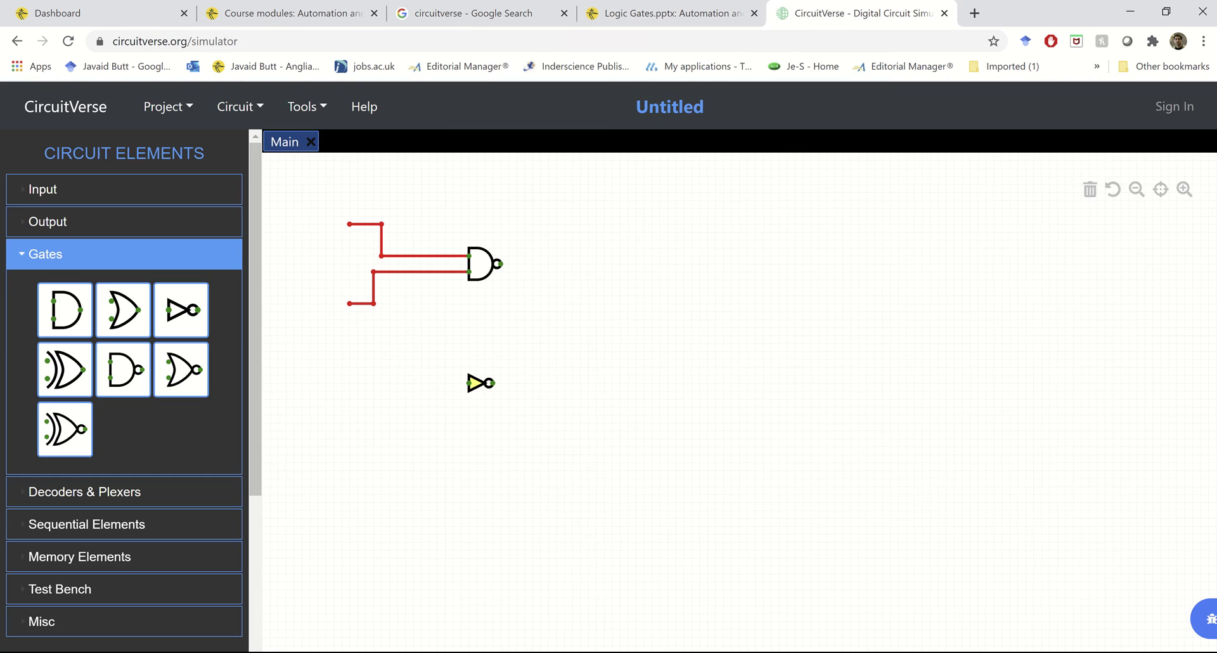
click(65, 309)
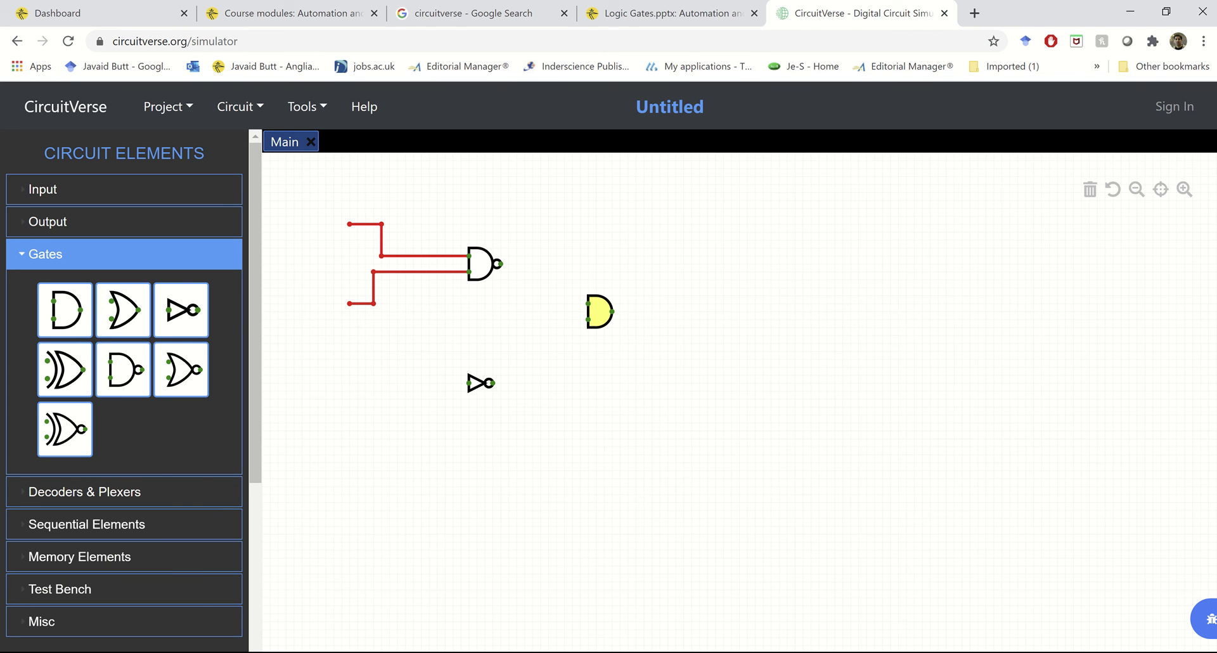
Select the AND gate and clear the Input Size value in its Properties panel
drag(256, 317, 256, 487)
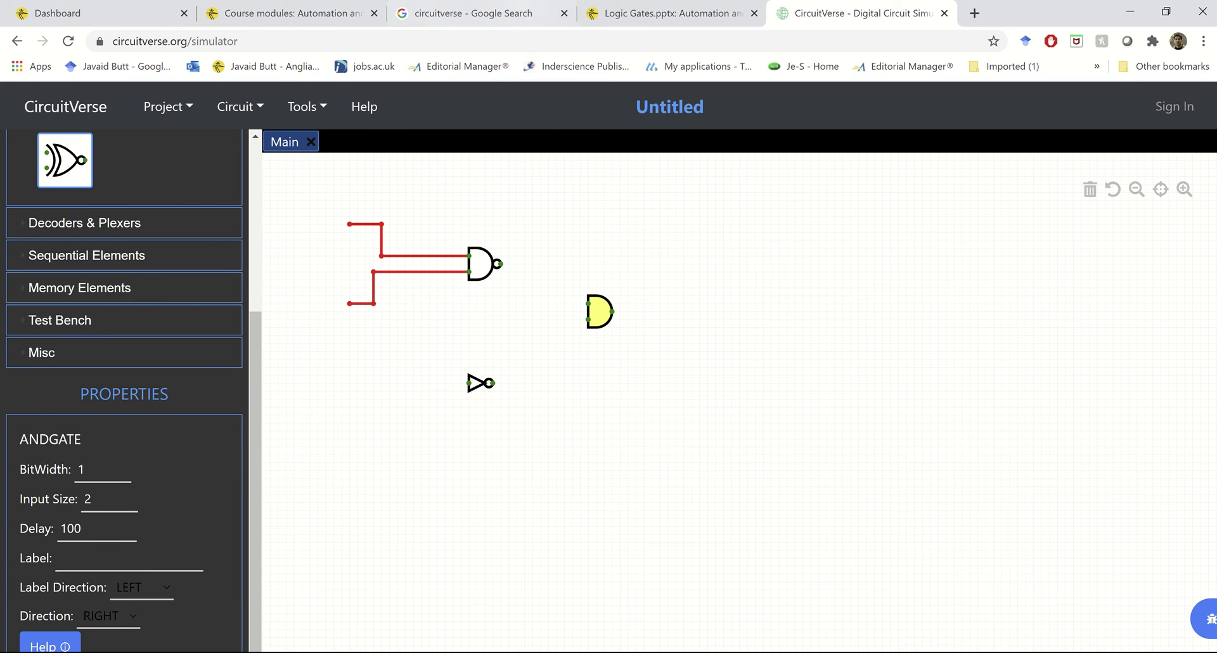
key(ctrl+shift+Tab)
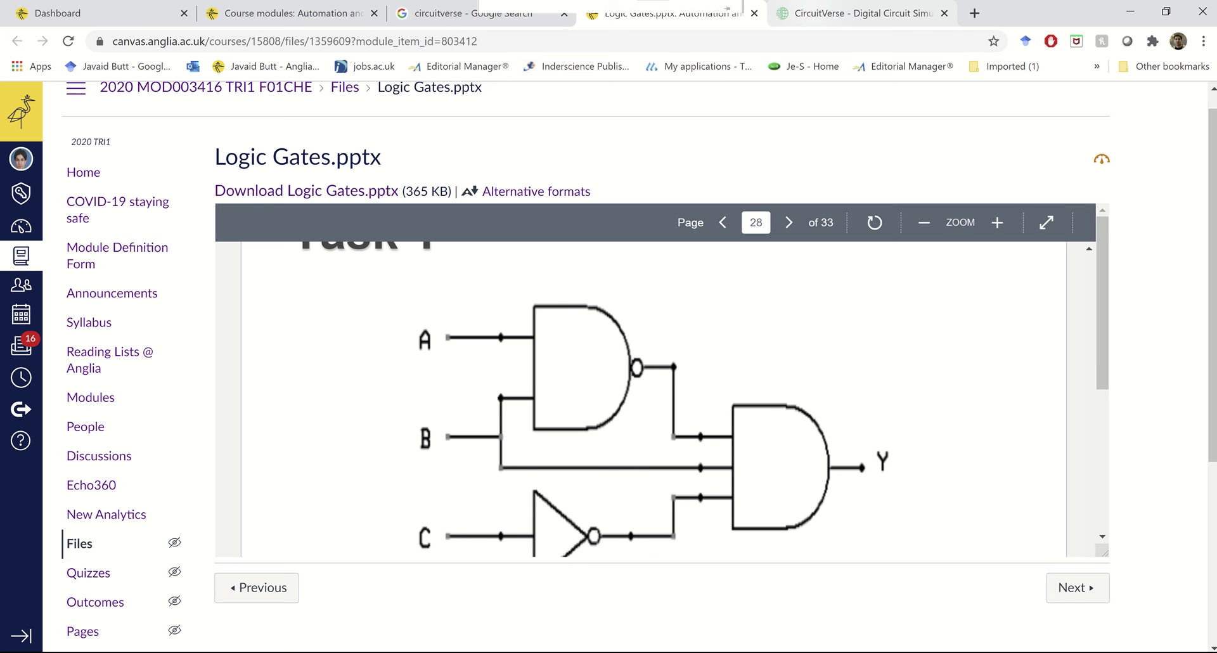
click(856, 13)
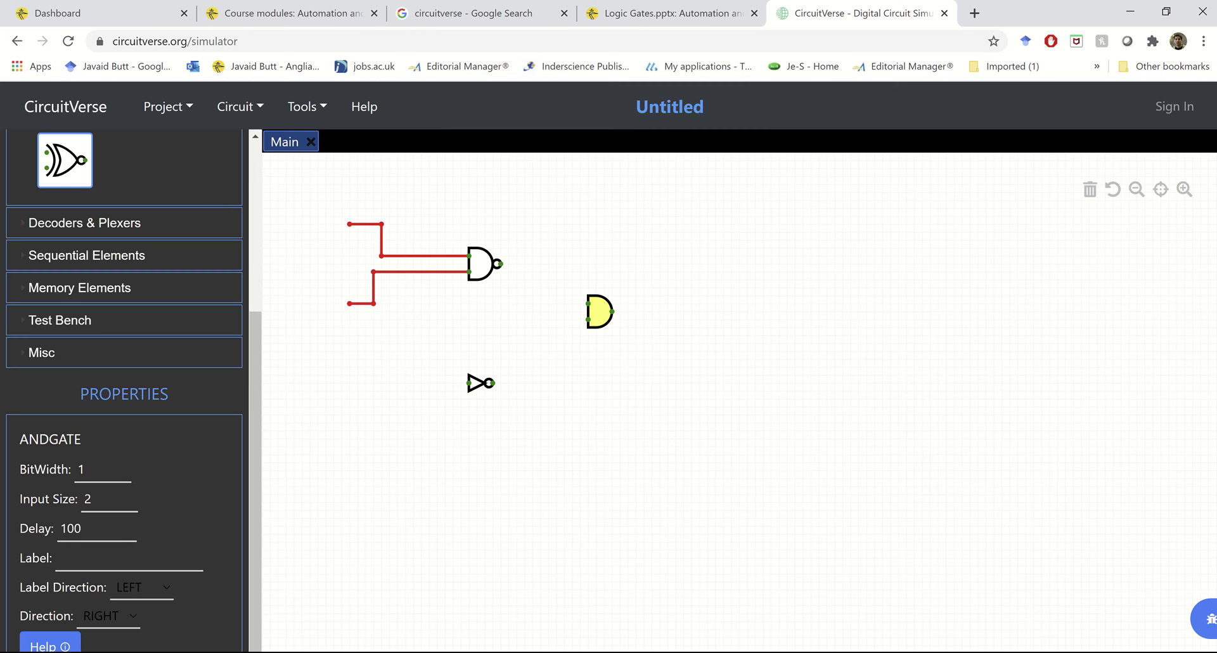
key(Escape)
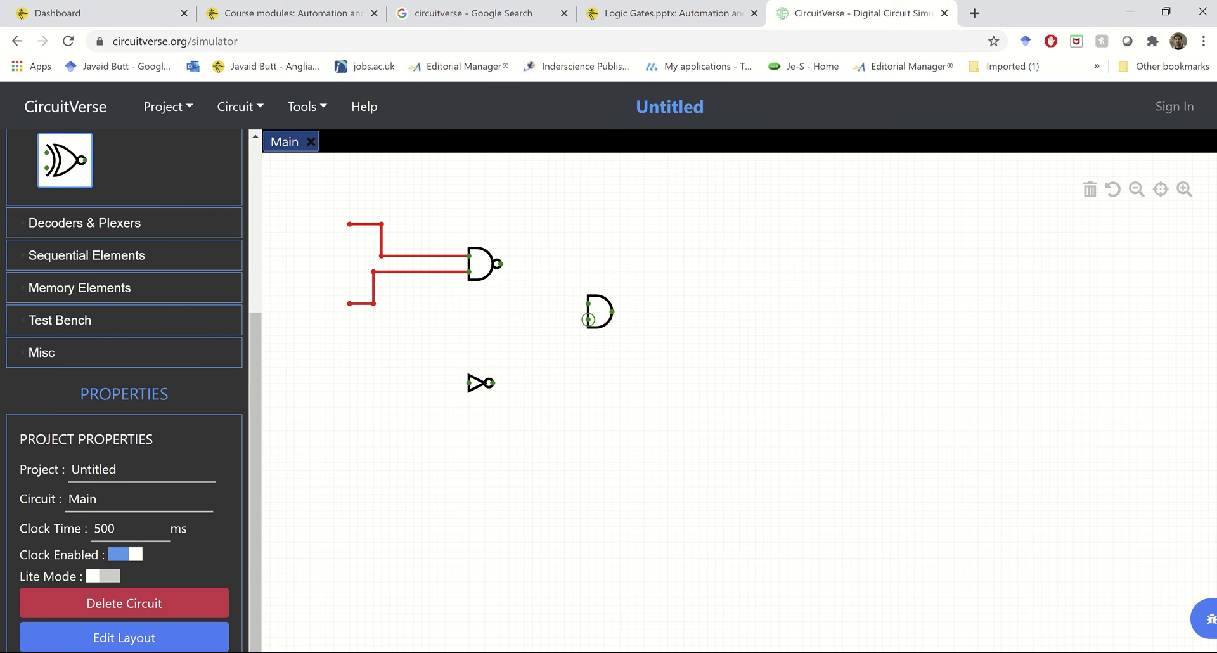
click(588, 319)
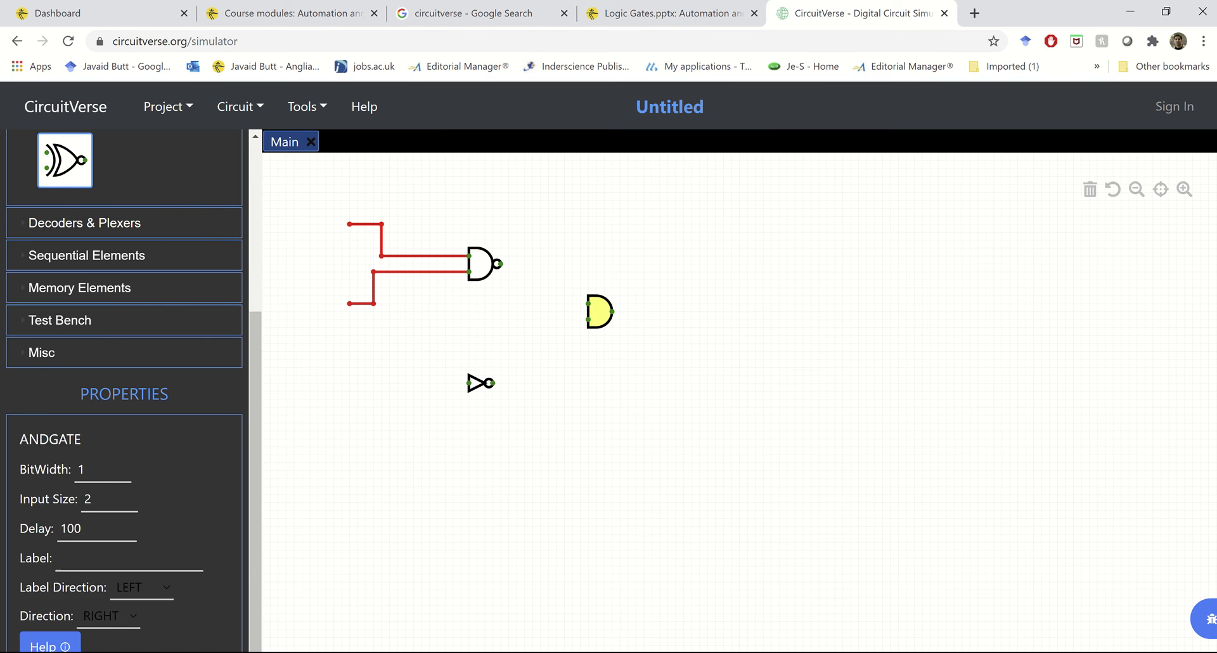
click(95, 499)
key(BackSpace)
Set the AND gate's Input Size to 3, then wire the NAND output and B line into it
text(3)
key(Escape)
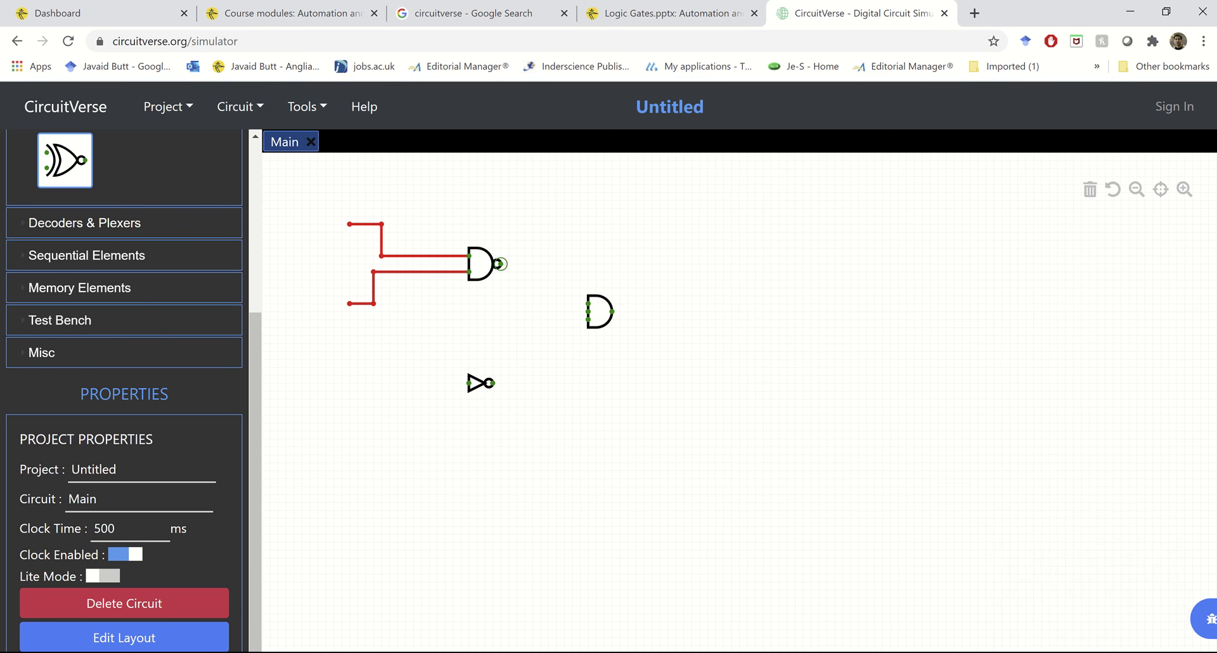
drag(500, 264, 589, 304)
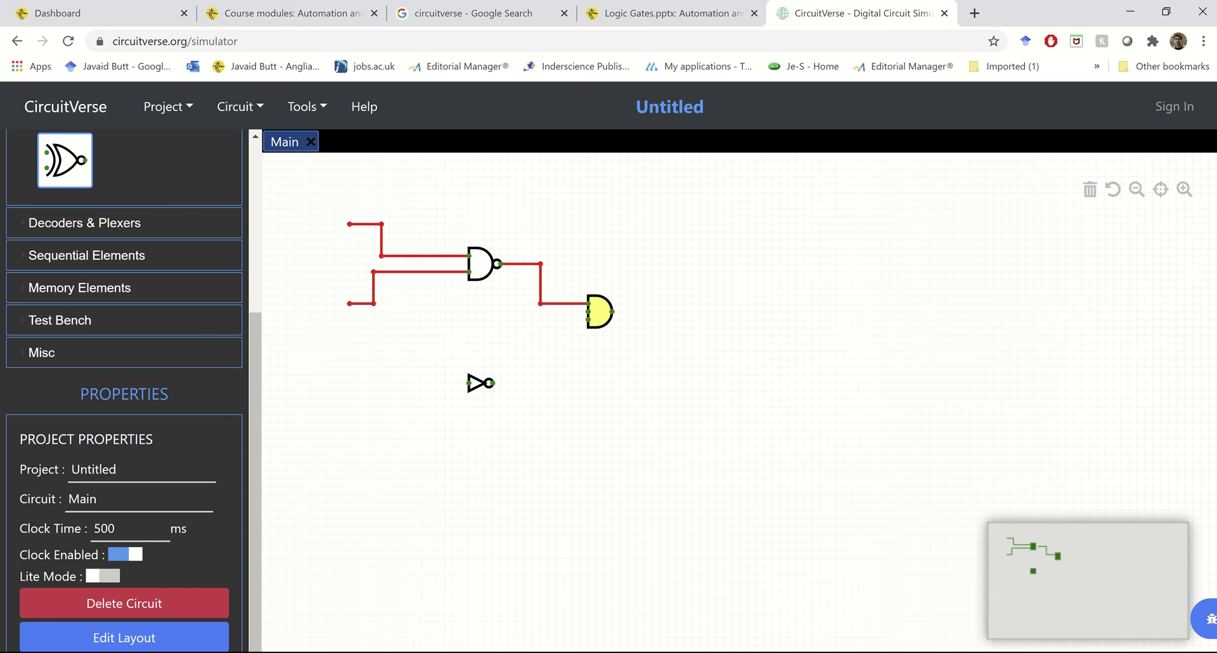
drag(589, 311, 421, 272)
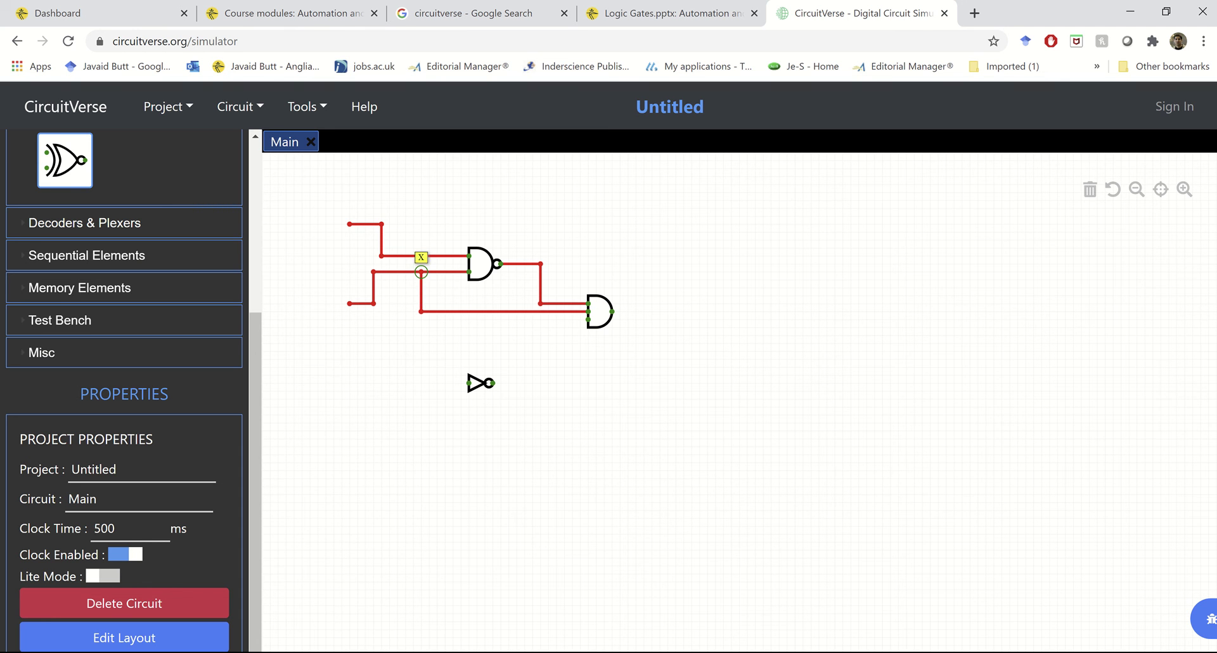
Connect the NOT output to the AND gate, extend the NOT input wire, and add an AND output wire
mouse_move(493, 383)
mouse_down()
mouse_move(549, 383)
mouse_move(548, 320)
mouse_move(588, 319)
mouse_up()
drag(469, 383, 350, 383)
drag(612, 311, 676, 311)
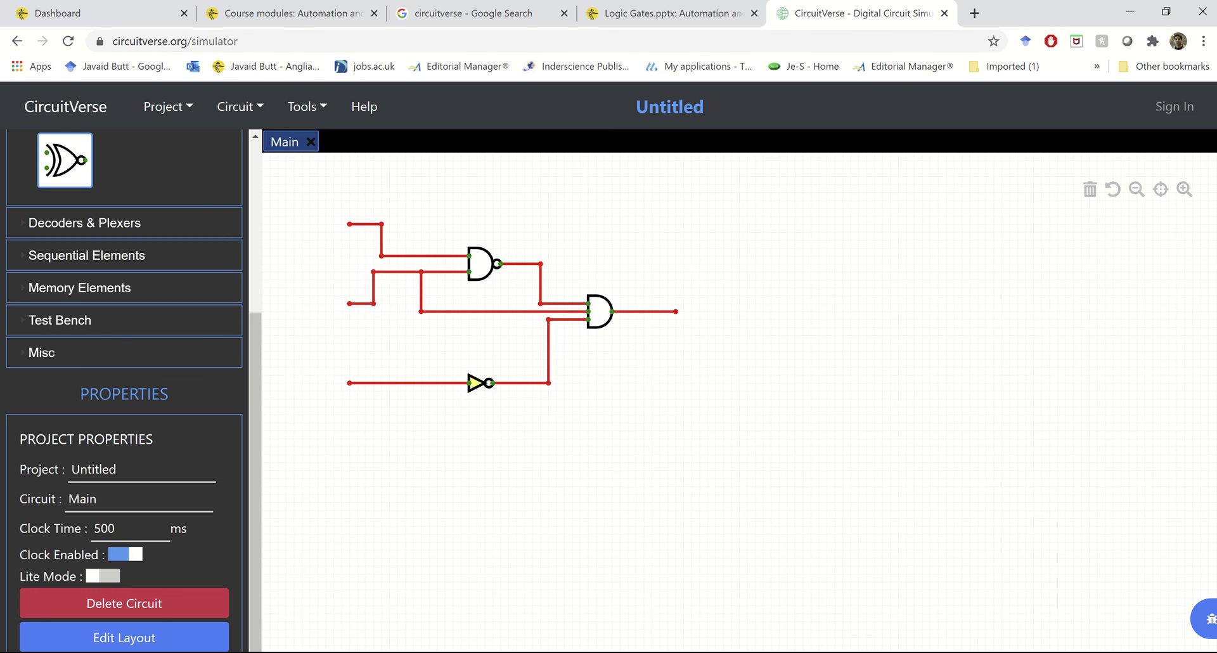
click(672, 13)
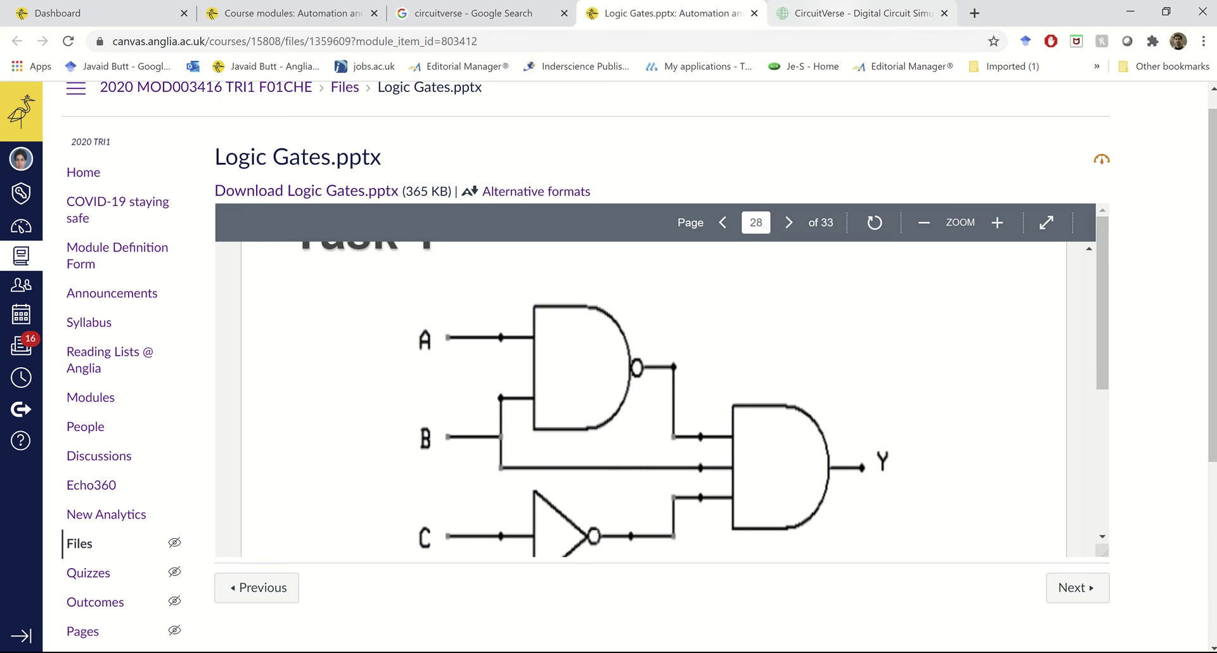
Place three Input toggles on the A, B and C wire ends, setting the top one to 1
click(849, 12)
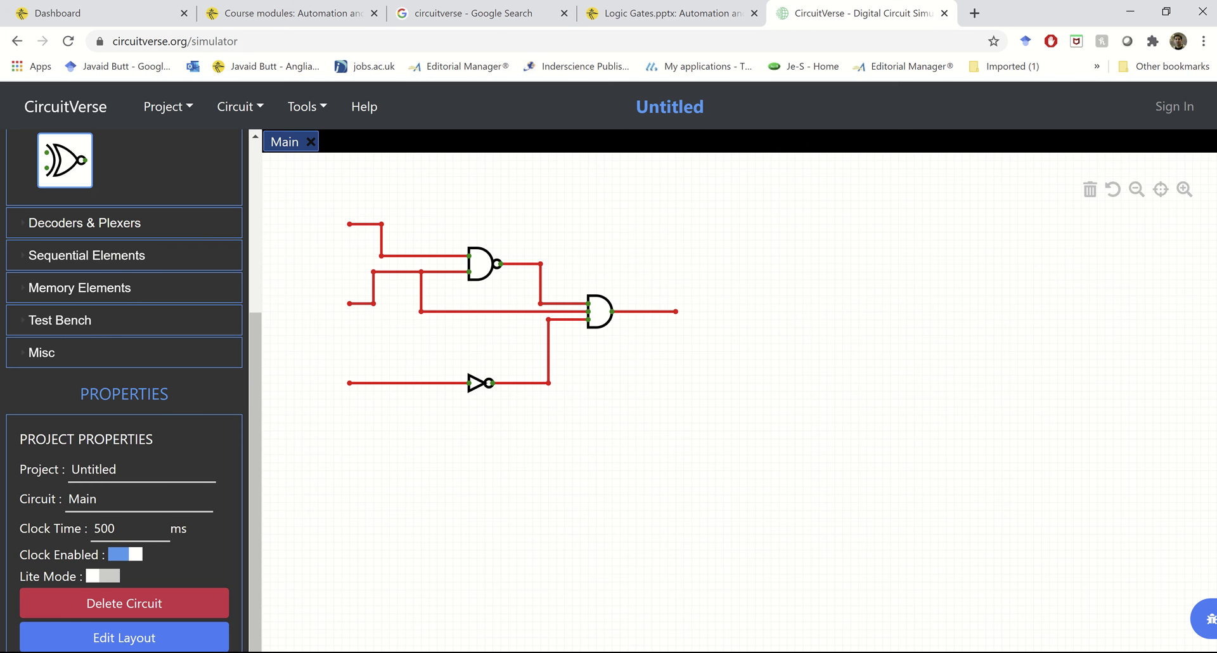
scroll(124, 391, up, 5)
click(42, 189)
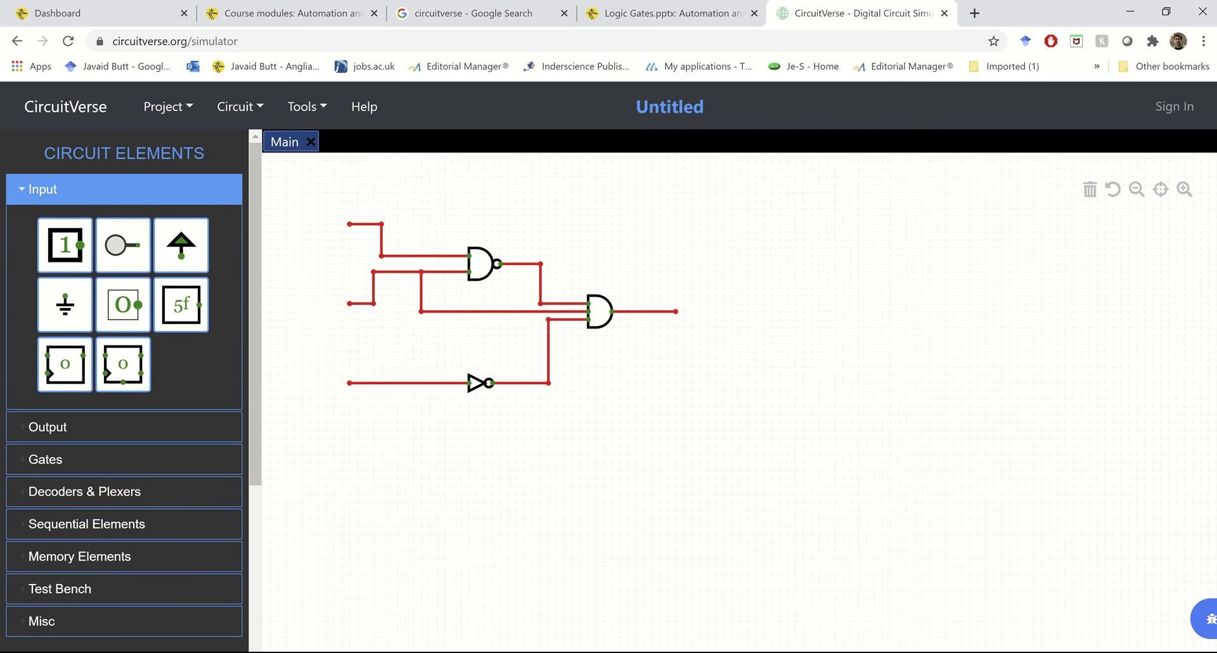
click(65, 245)
click(341, 224)
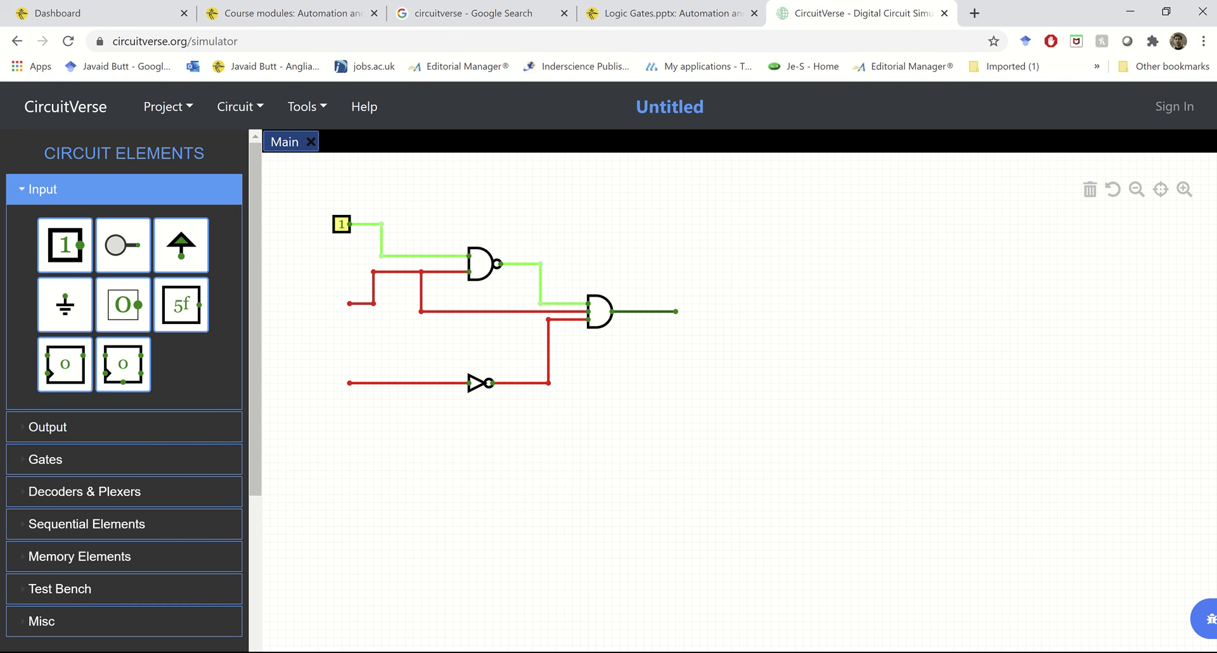
click(64, 244)
drag(318, 312, 341, 303)
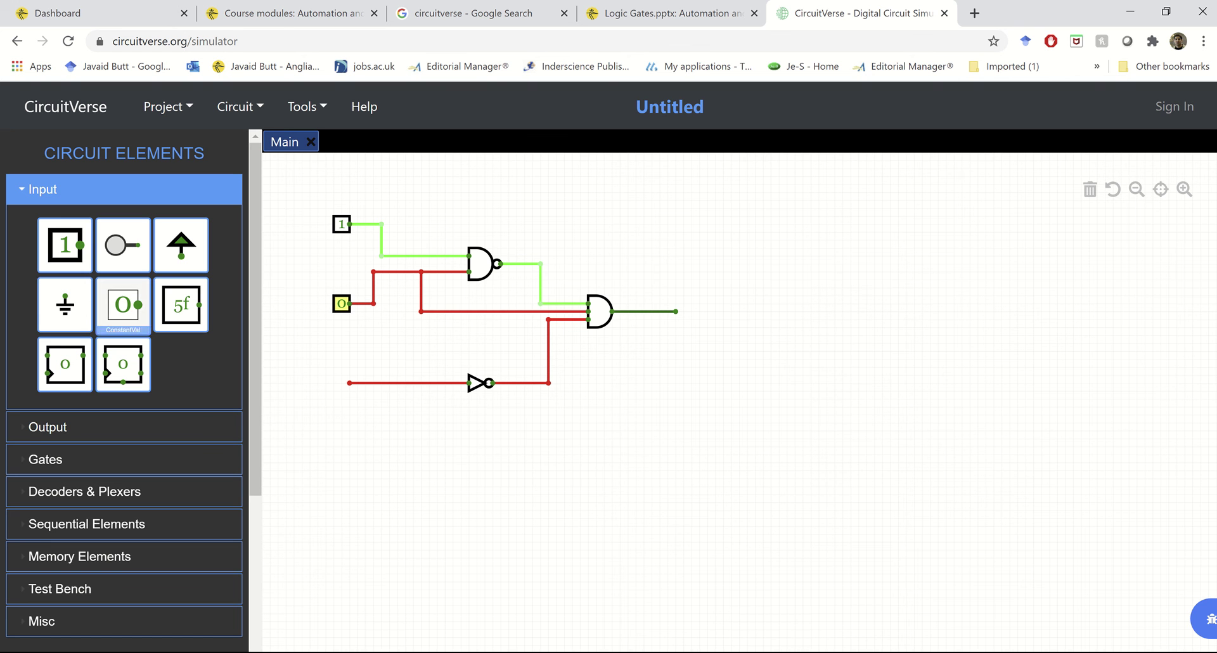
click(65, 245)
drag(309, 383, 341, 383)
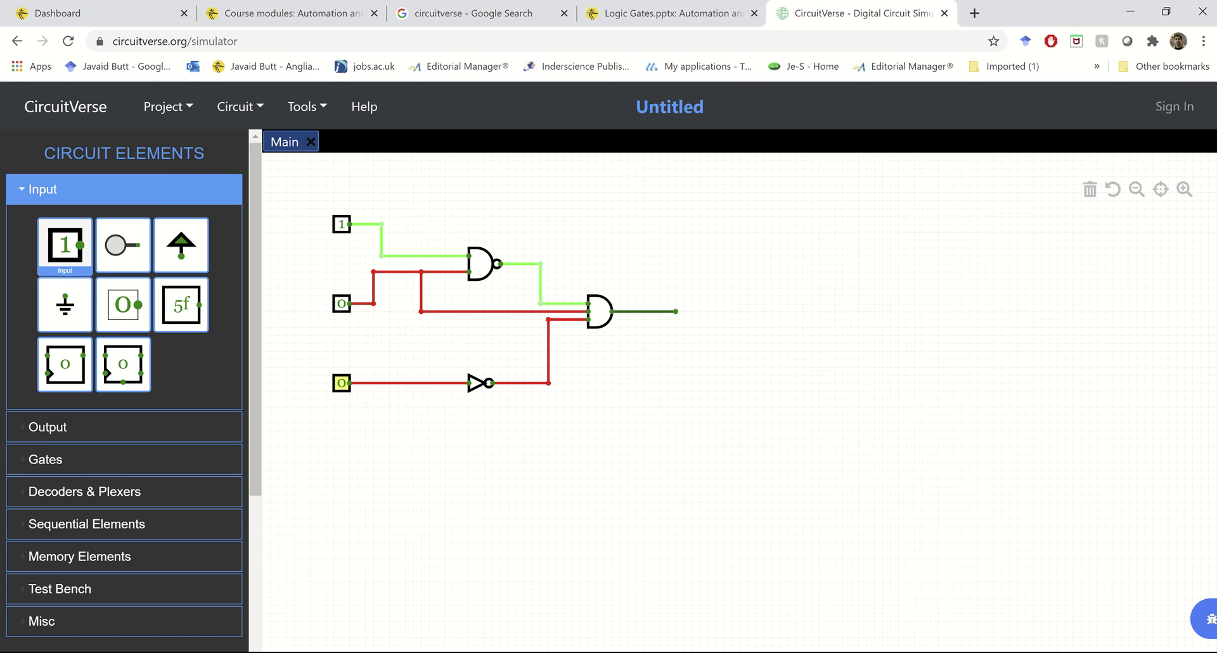
click(43, 189)
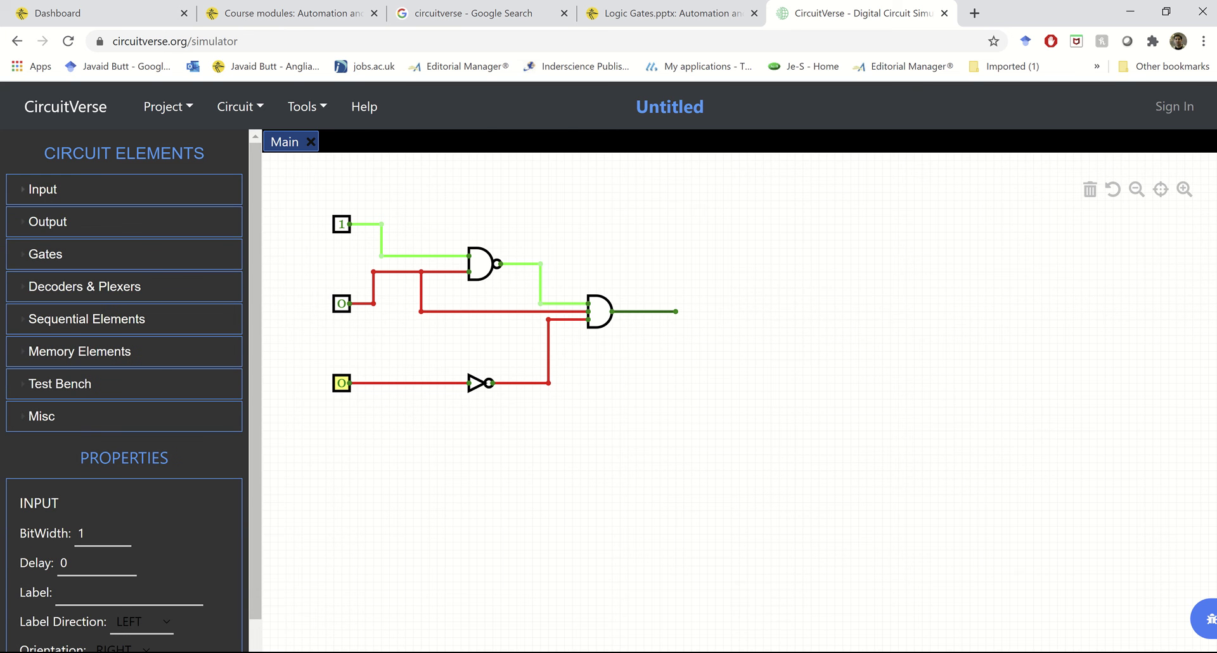
click(47, 221)
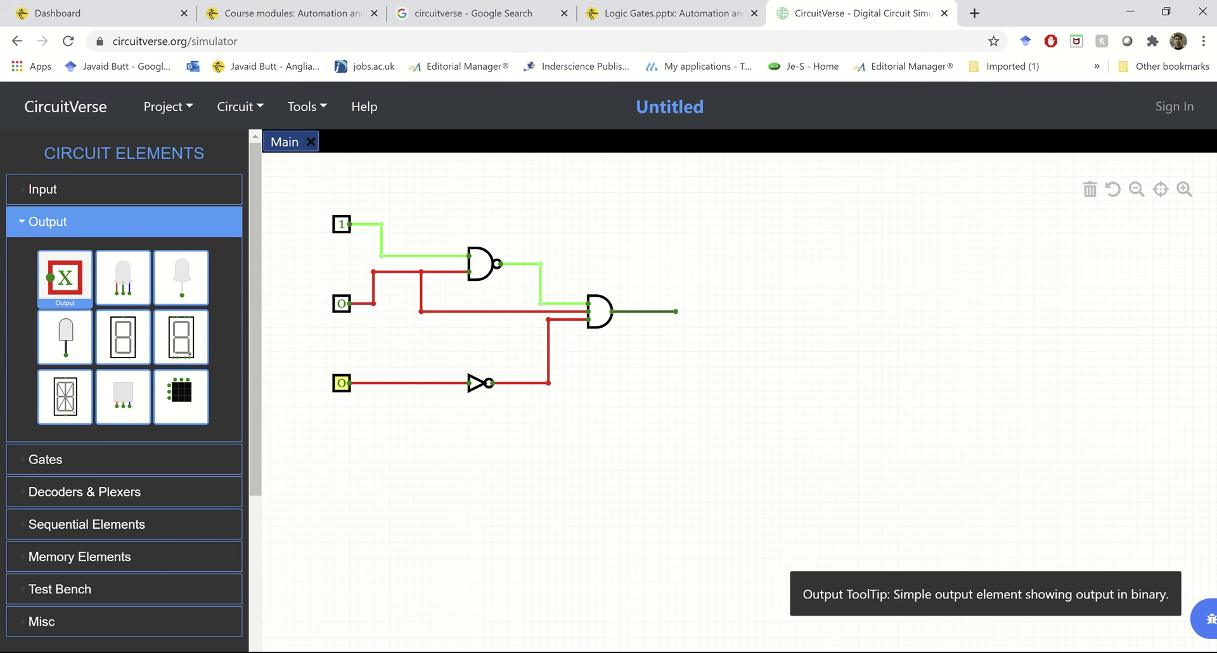
Drop an Output display on the AND gate's output wire, reading 0, then view the truth table
drag(64, 277, 684, 312)
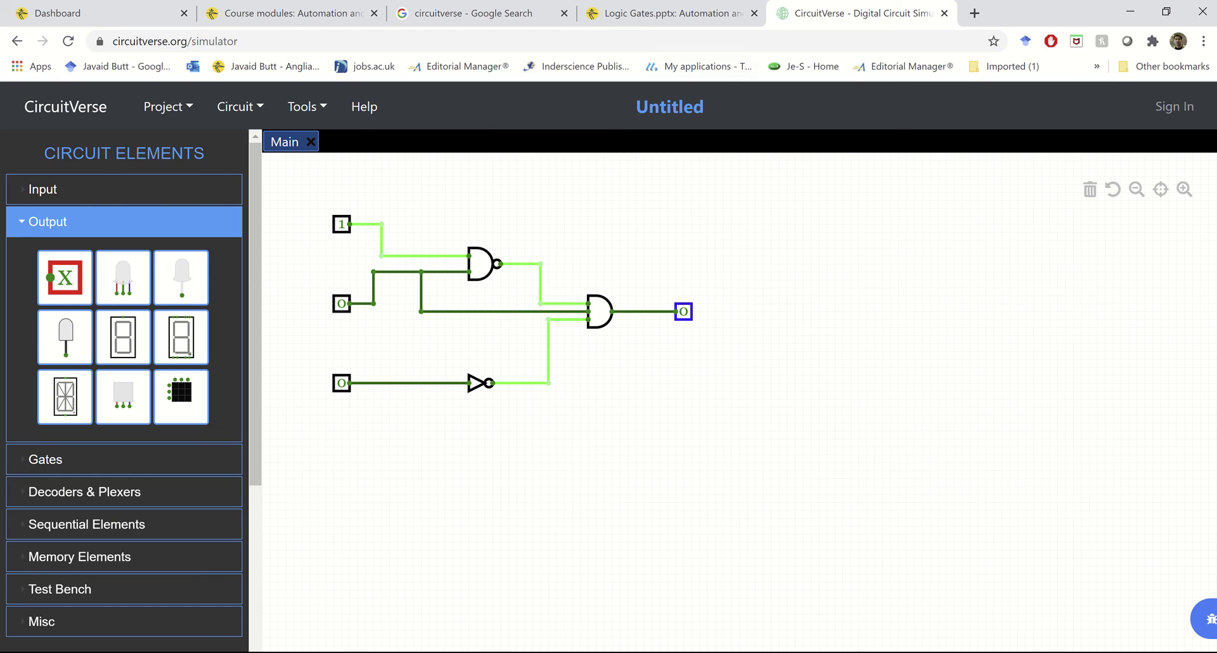
click(666, 12)
Compare the page 29 truth table with the circuit's 1, 0, 0 giving 0, ending in CircuitVerse
scroll(653, 399, down, 10)
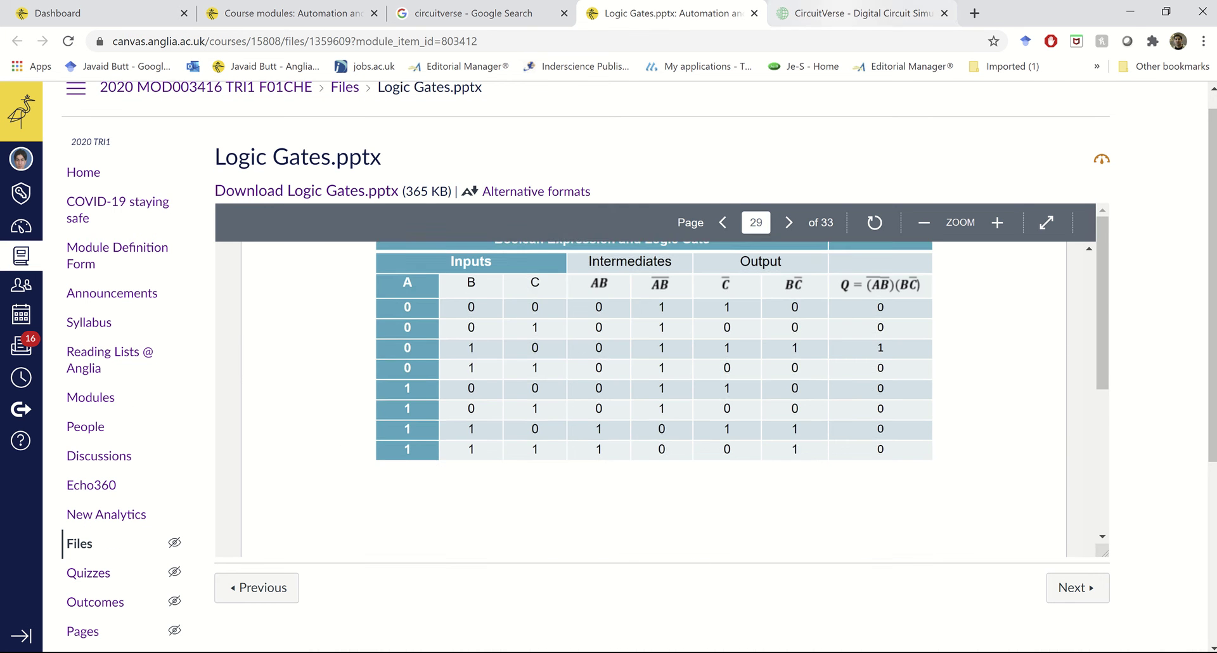
click(856, 13)
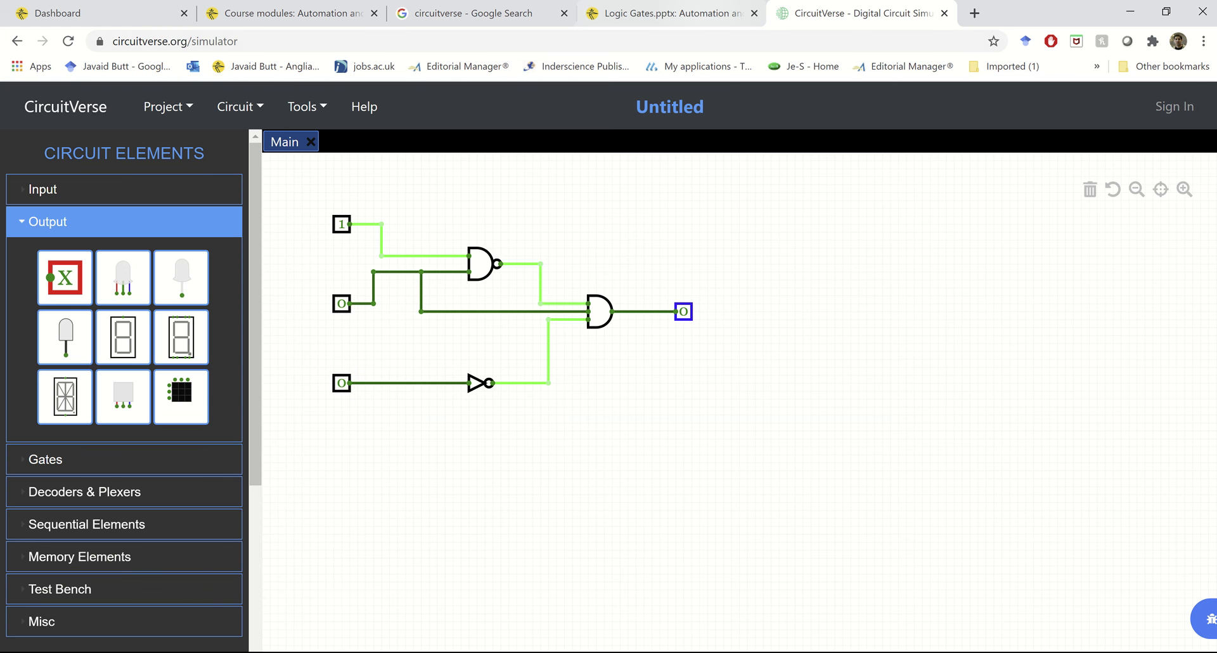
click(665, 13)
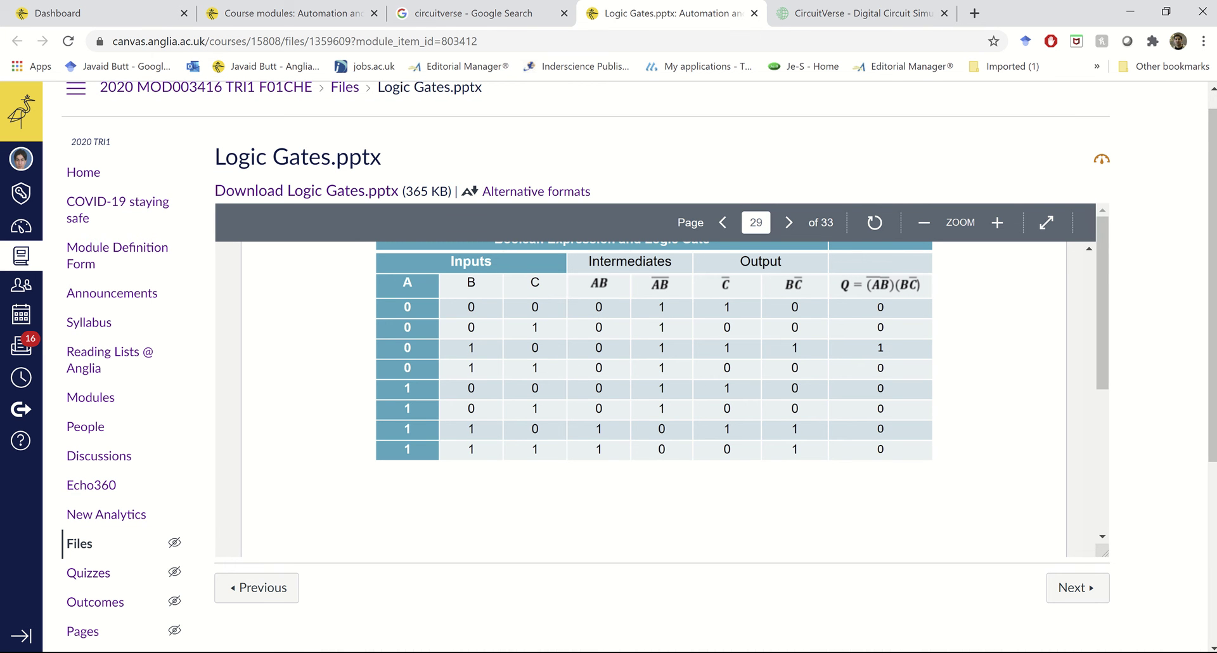
click(850, 13)
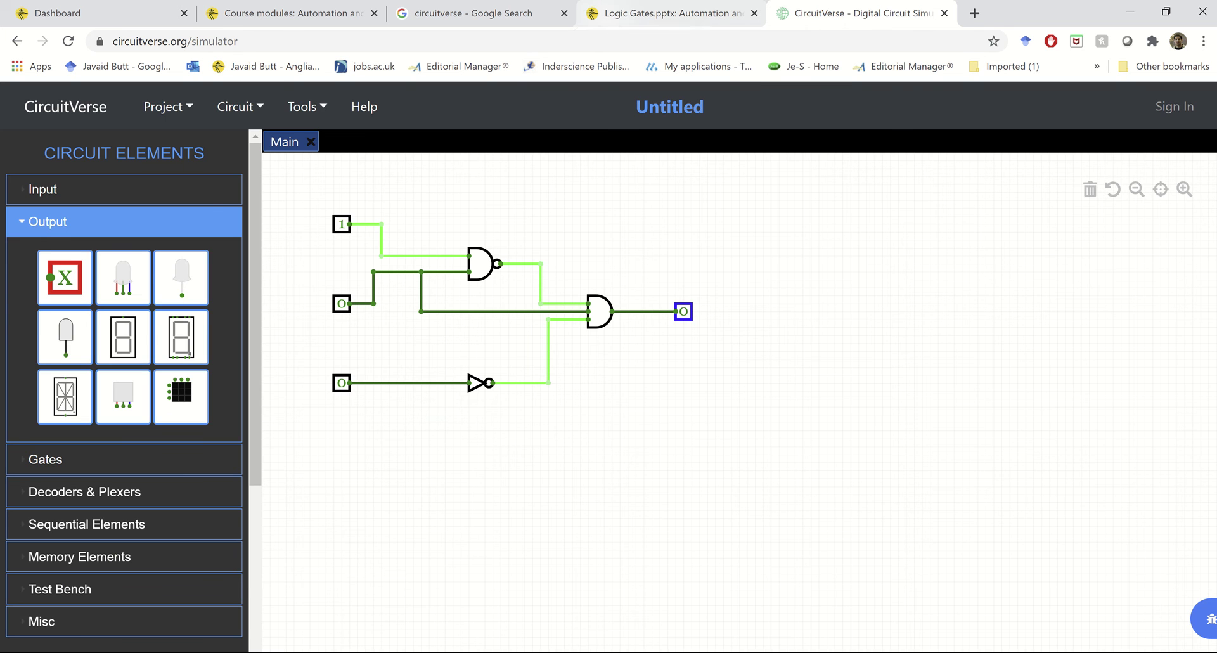
click(666, 12)
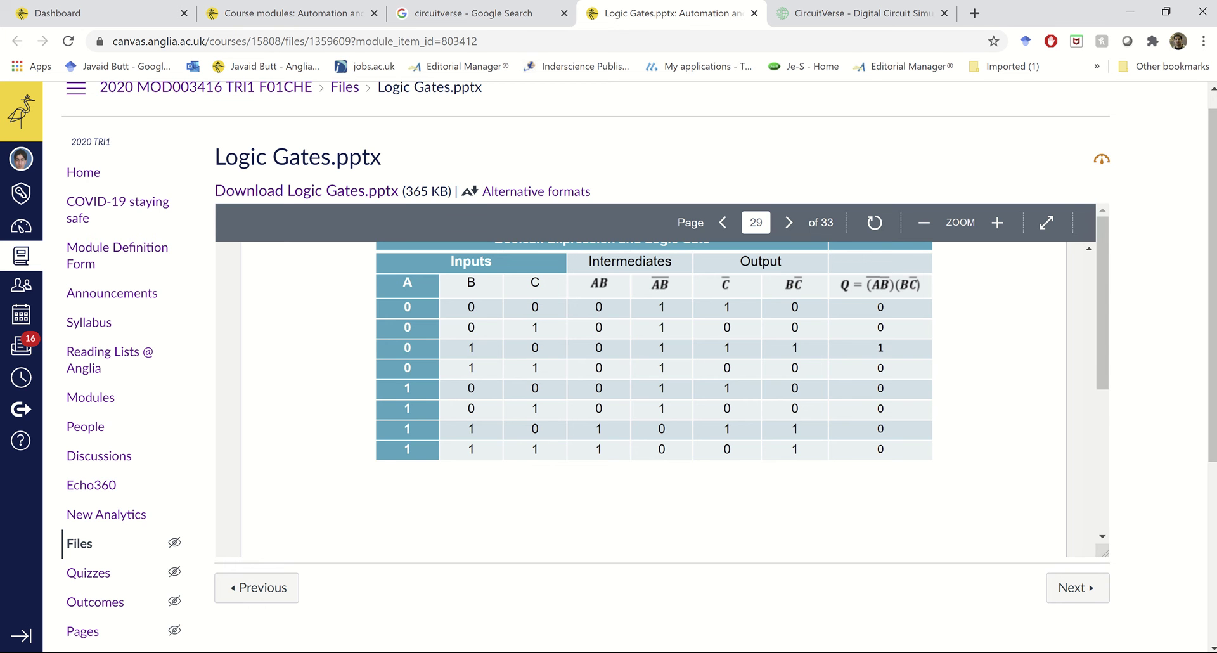
click(856, 12)
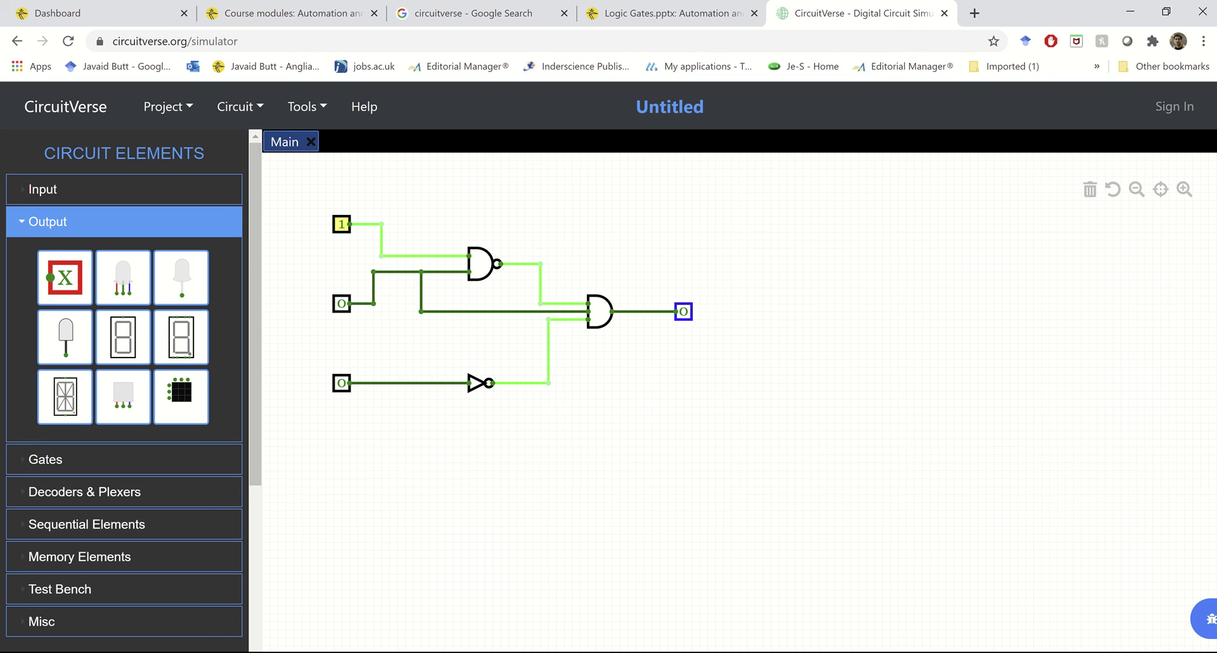
Toggle inputs through 0,0,0, 0,1,0, 0,1,1 and 1,1,1, checking each output against the truth table
click(342, 224)
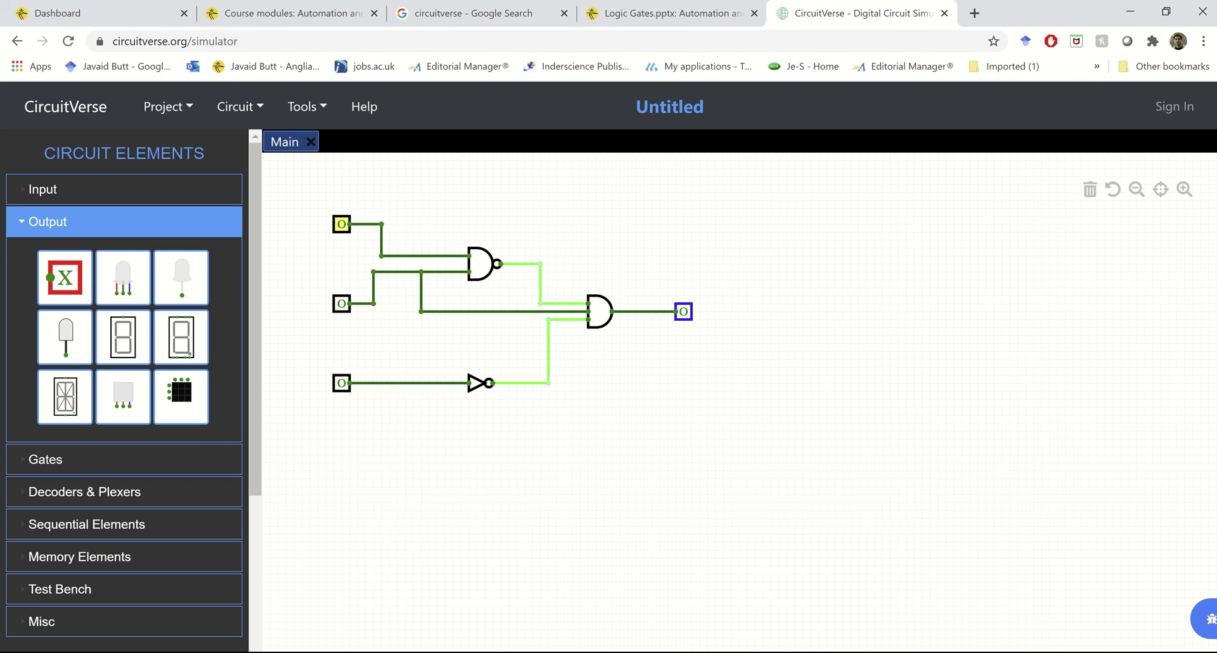
click(342, 303)
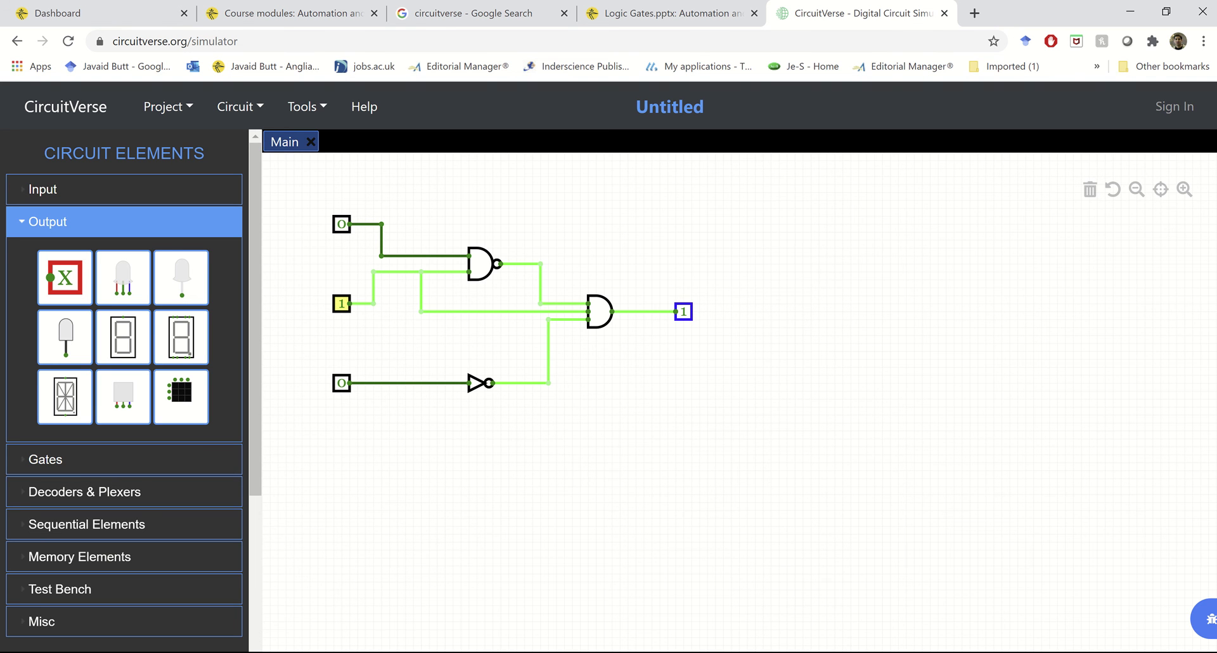
click(666, 12)
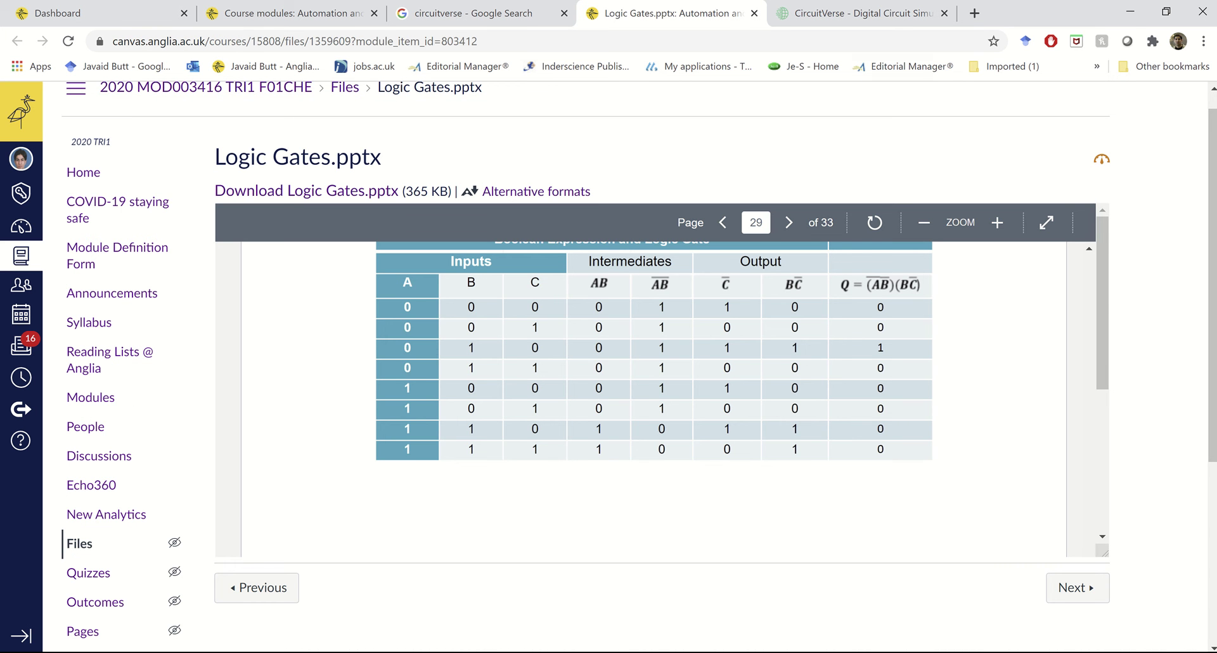
click(856, 12)
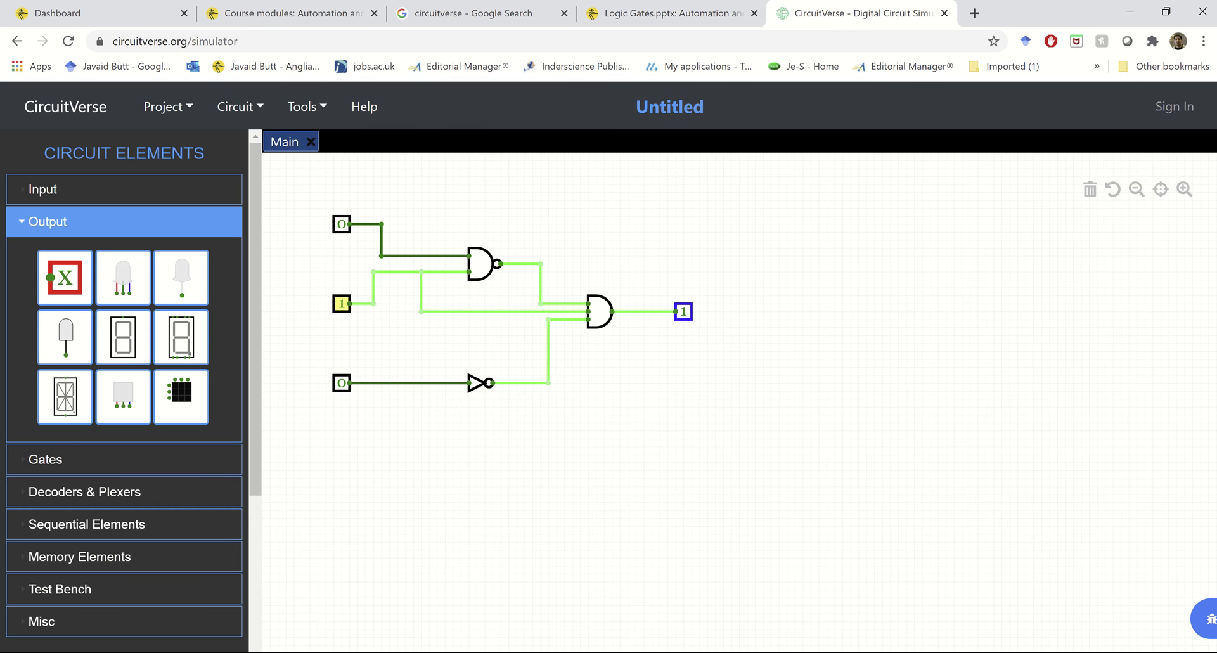
click(342, 383)
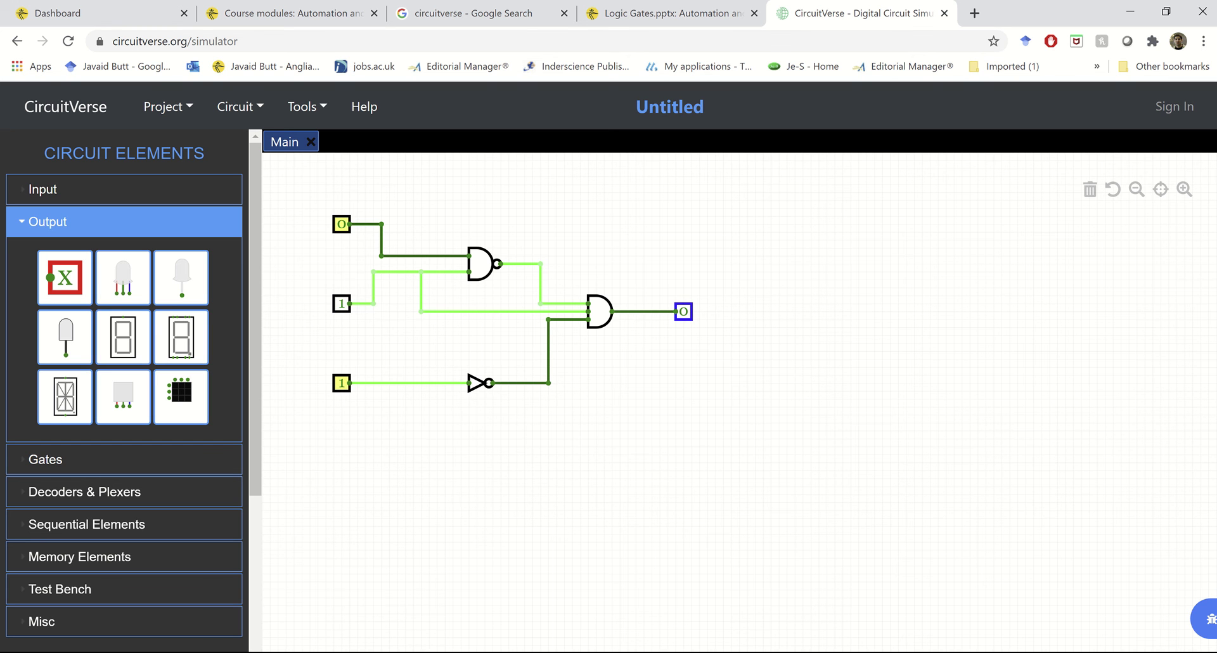
click(341, 224)
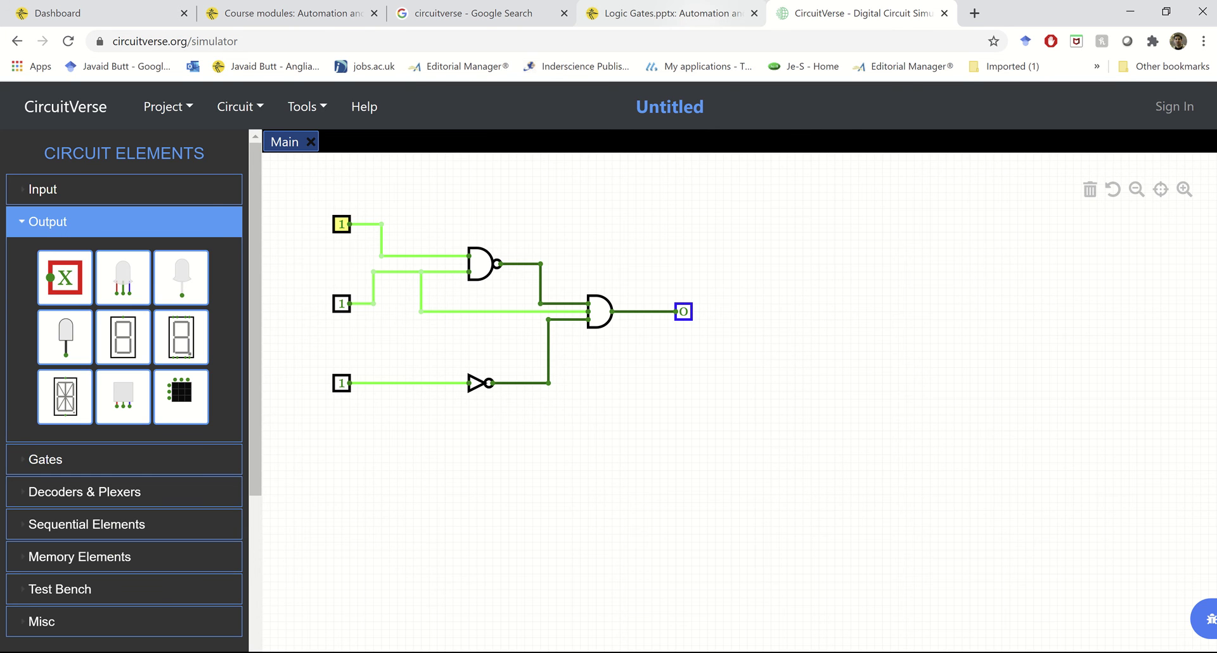
click(666, 13)
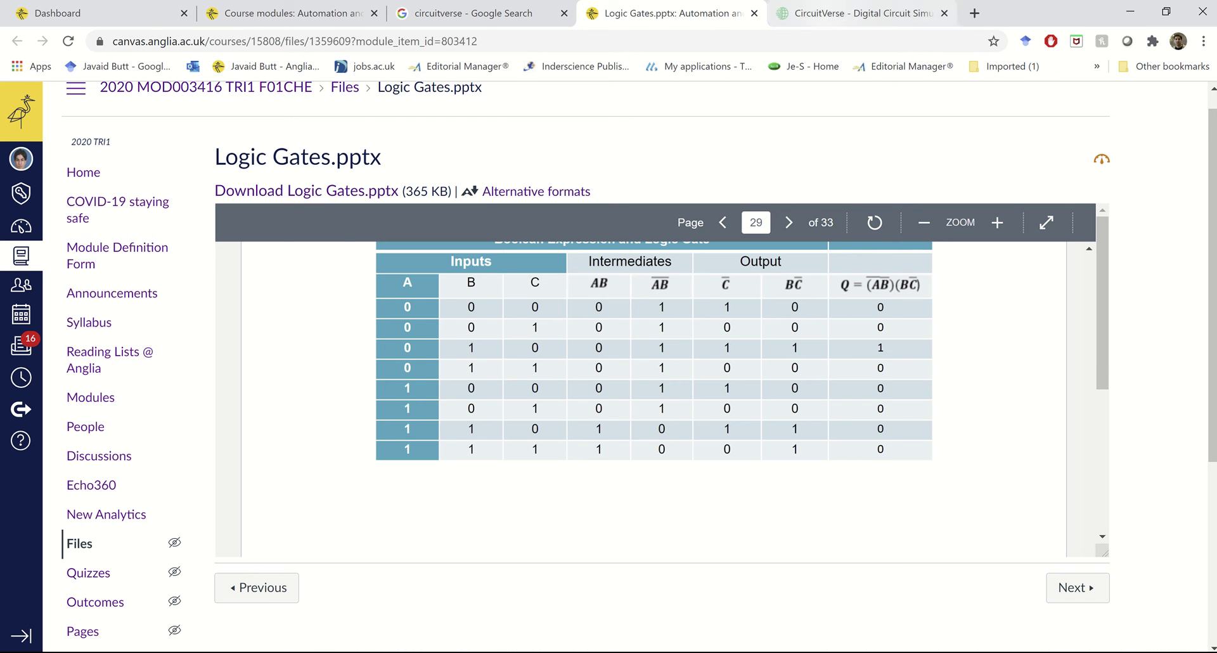
Compare slide page 30 in Canvas with the circuit in the CircuitVerse simulator
key(ctrl+Tab)
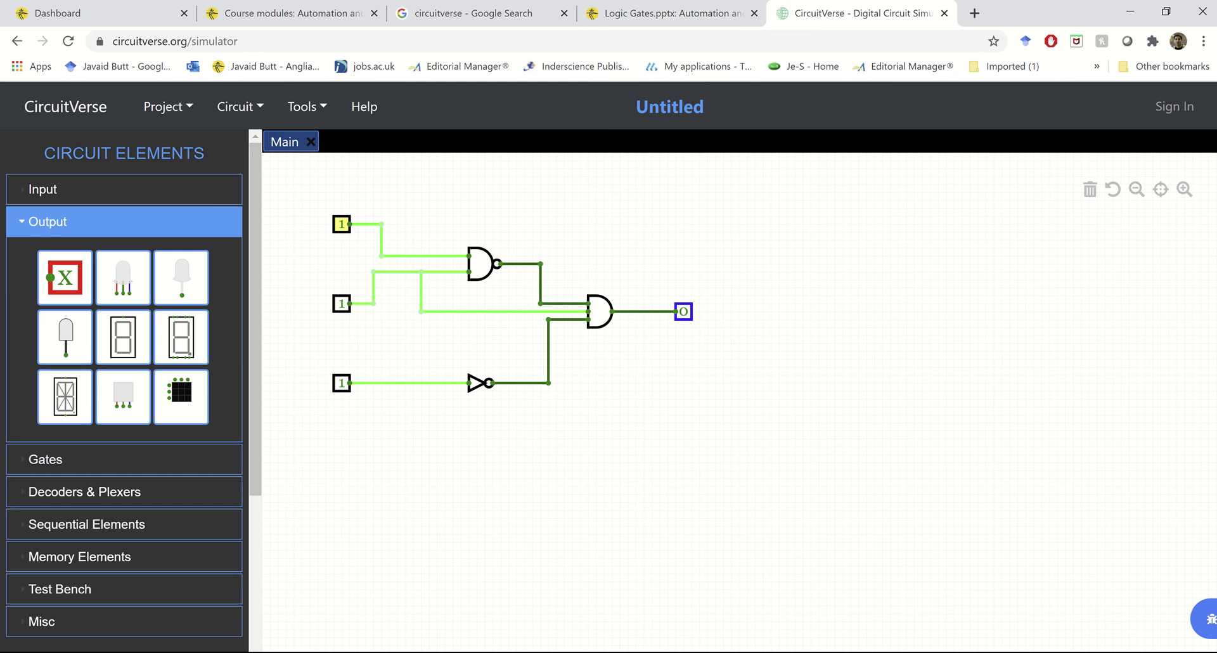
key(ctrl+shift+Tab)
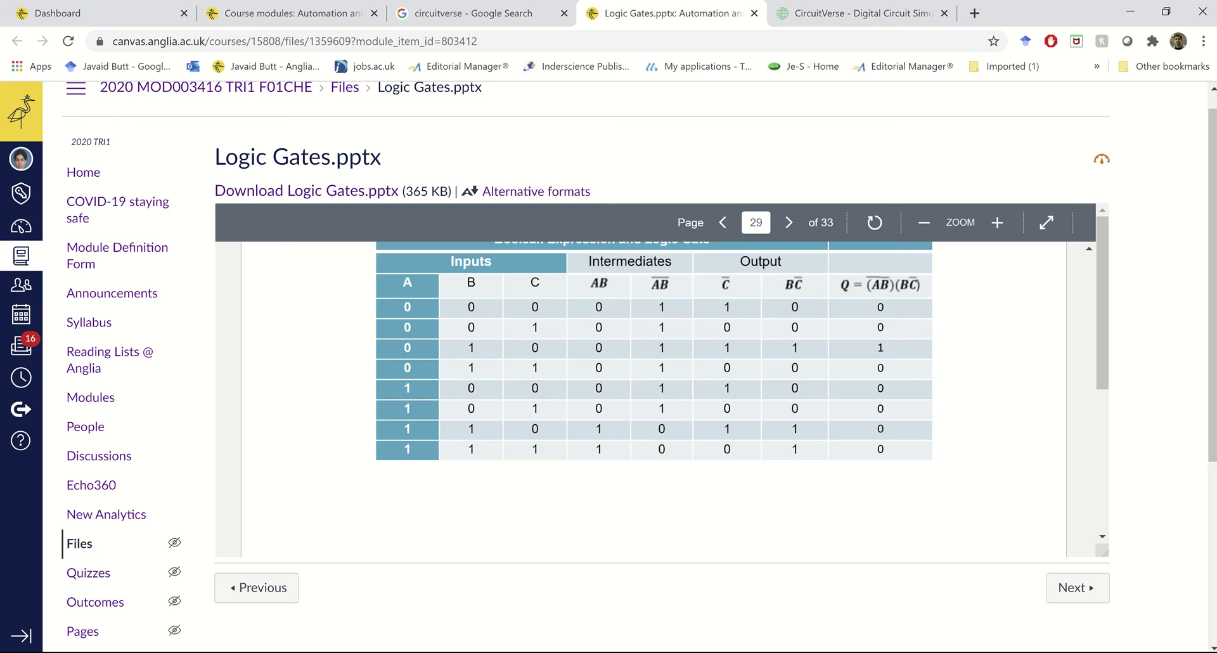
scroll(653, 400, down, 10)
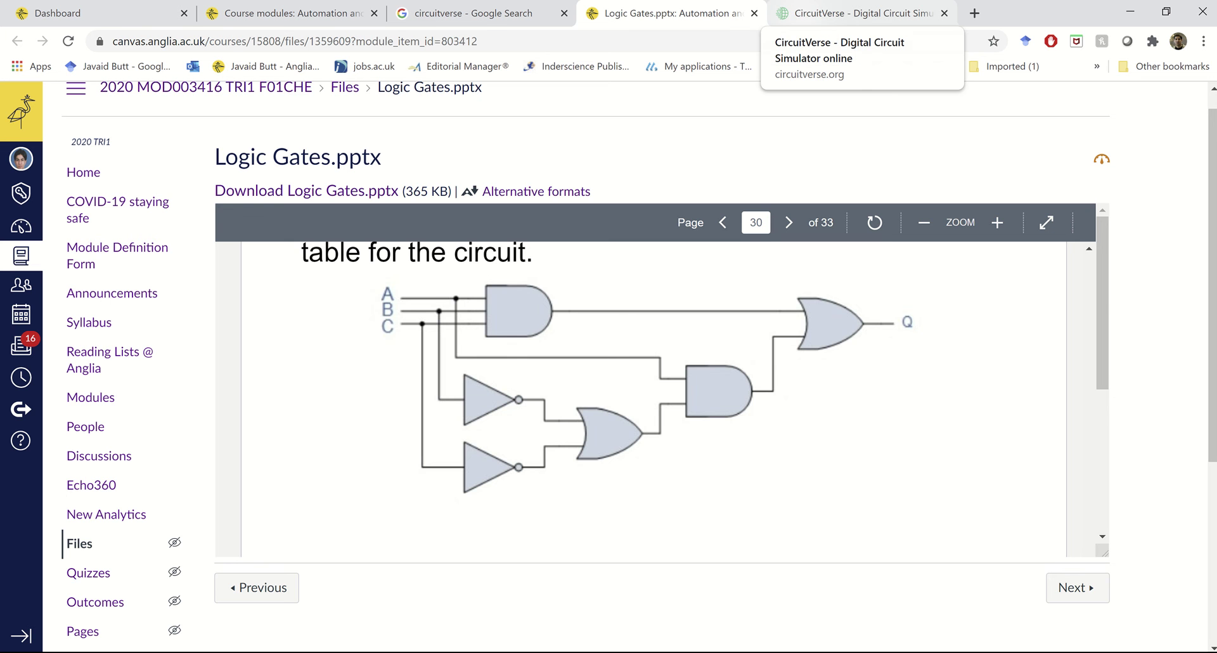
click(856, 12)
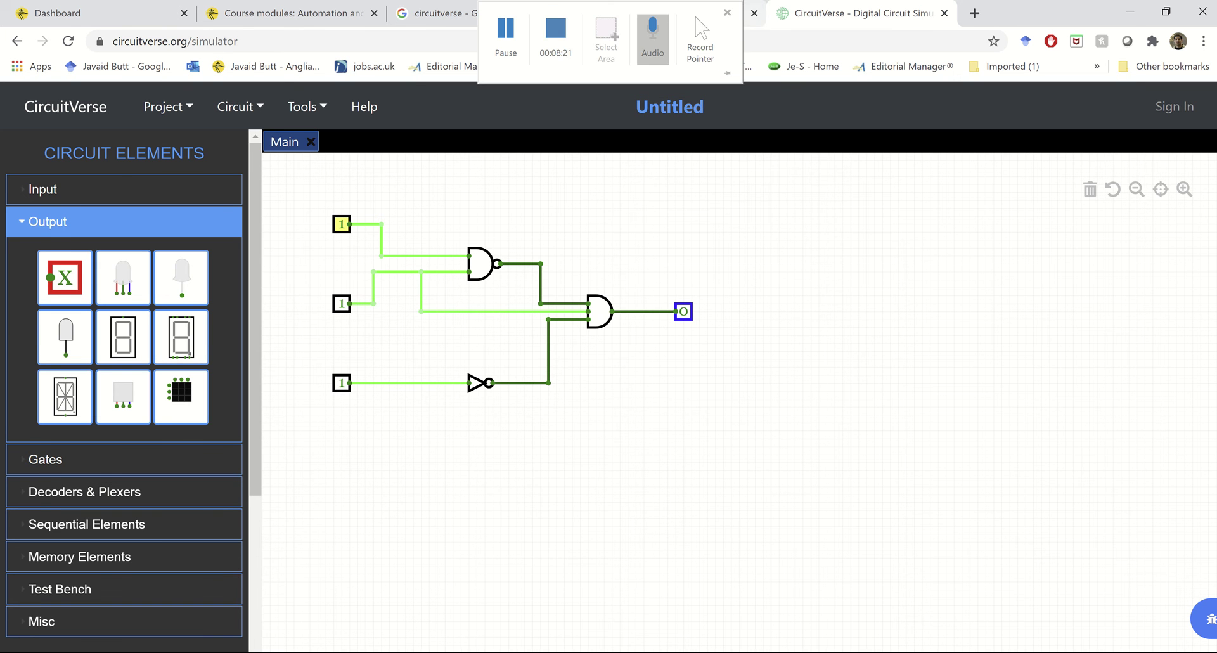
Review slides 28 and 29, including the Task 1 circuit, then return to the simulator
click(672, 13)
scroll(653, 400, up, 10)
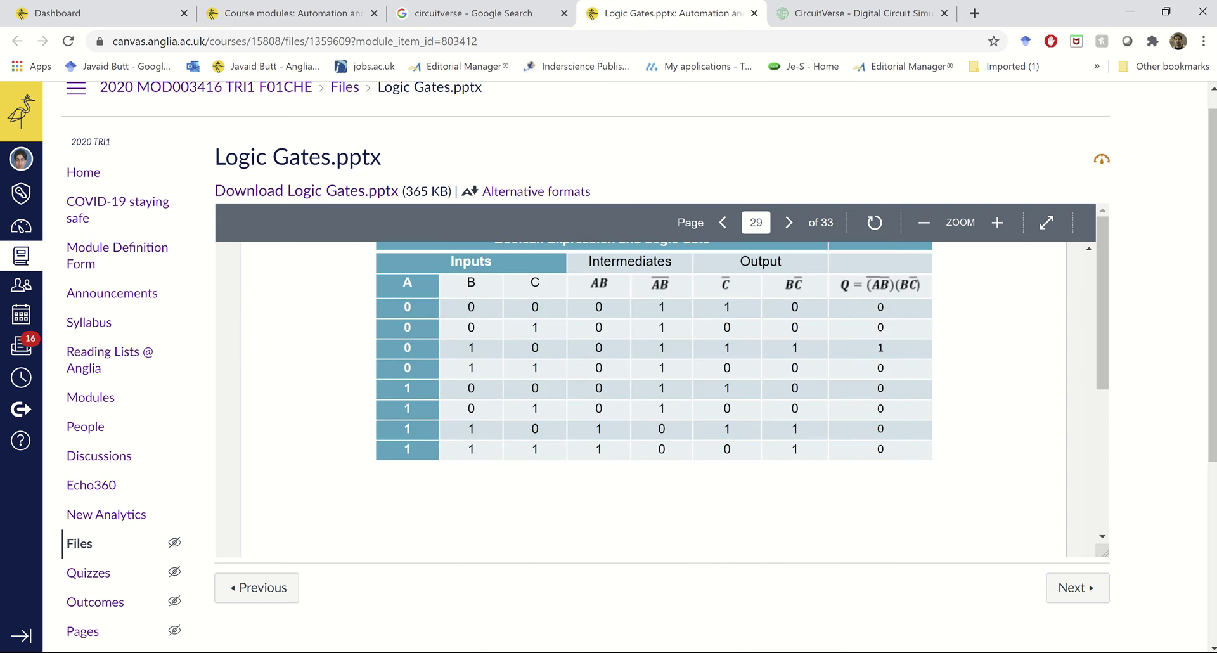
scroll(653, 400, up, 10)
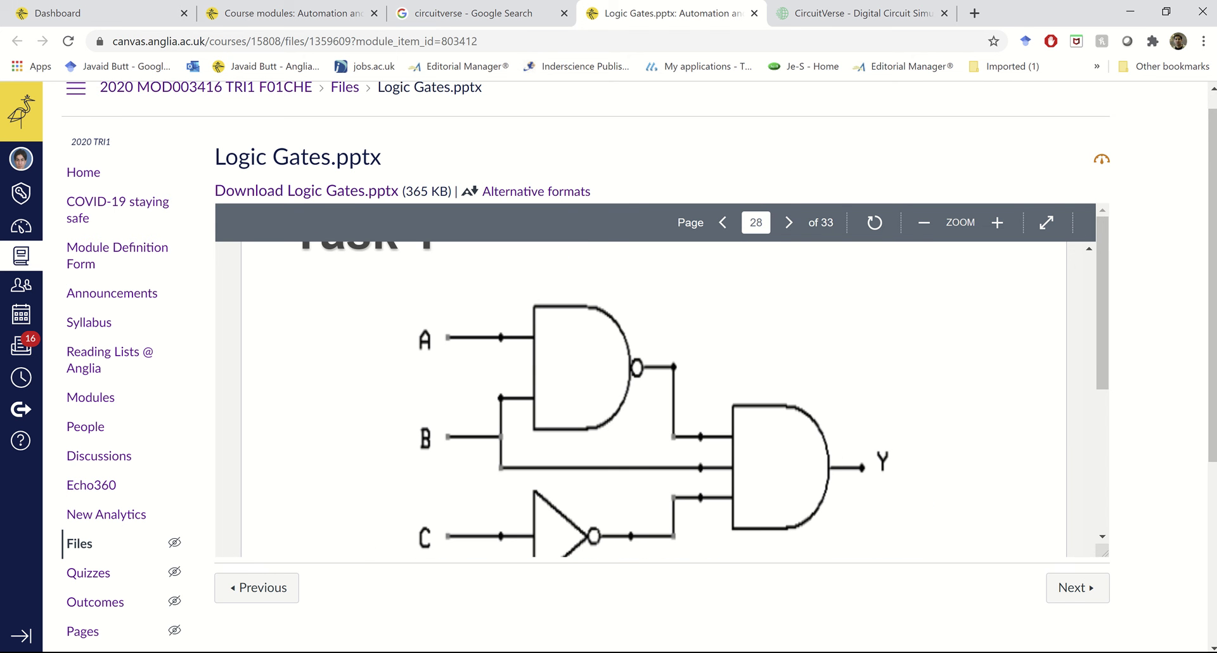
scroll(653, 400, down, 10)
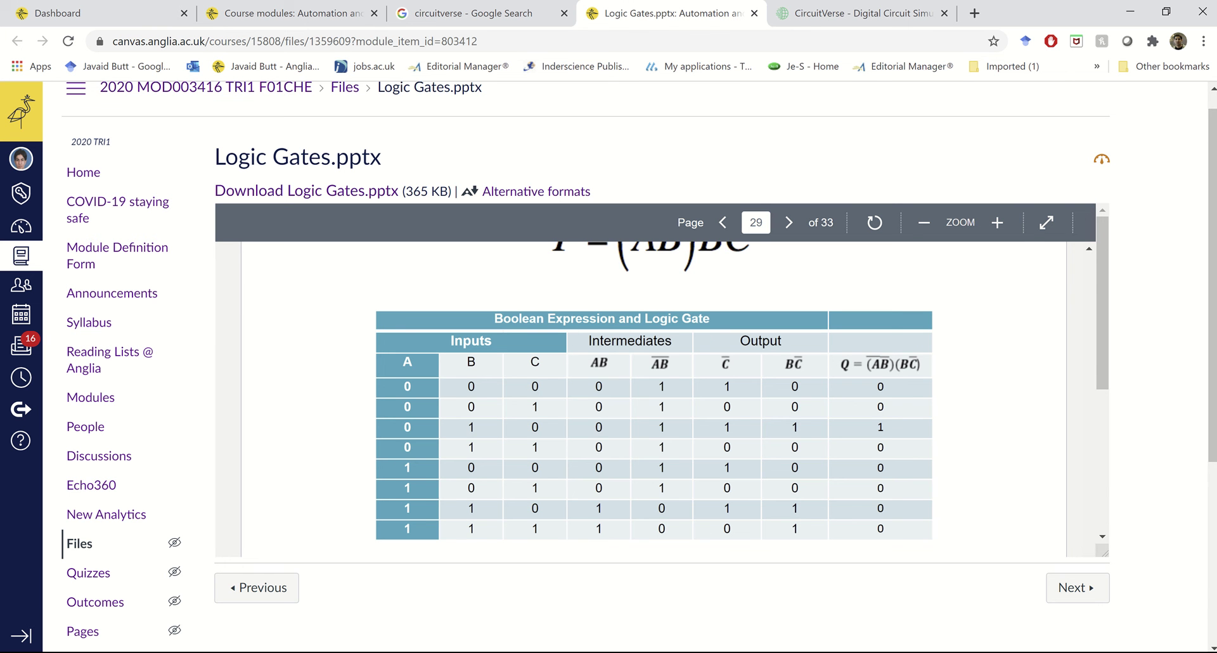
key(ctrl+Tab)
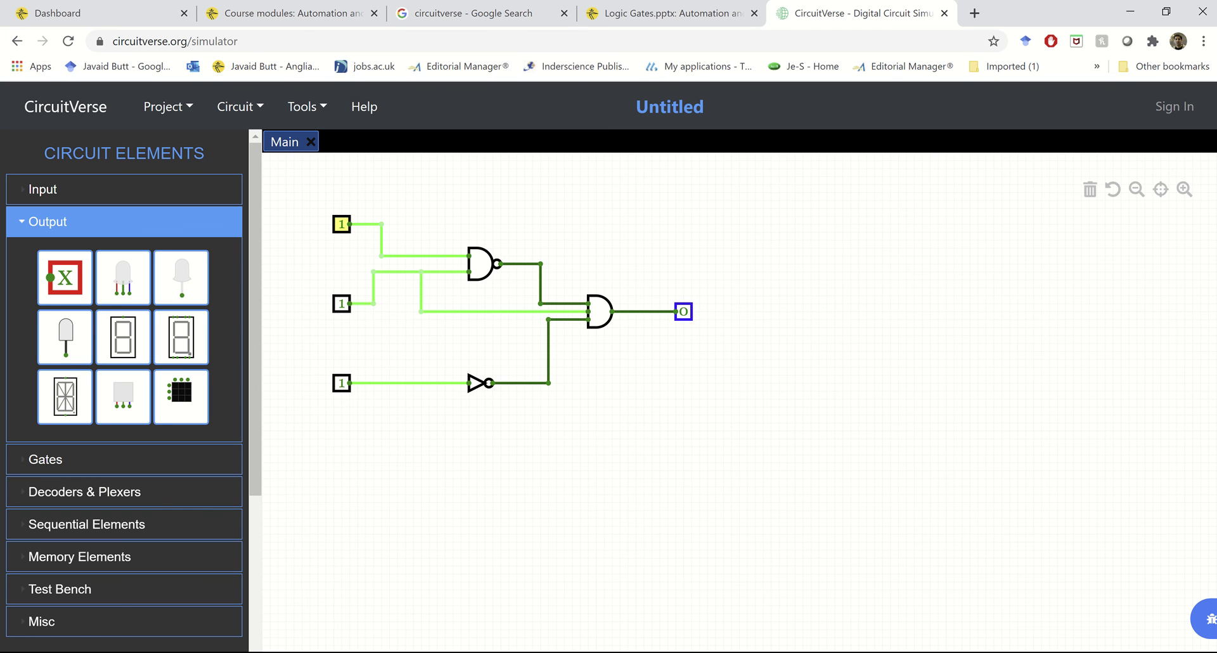
key(ctrl+shift+Tab)
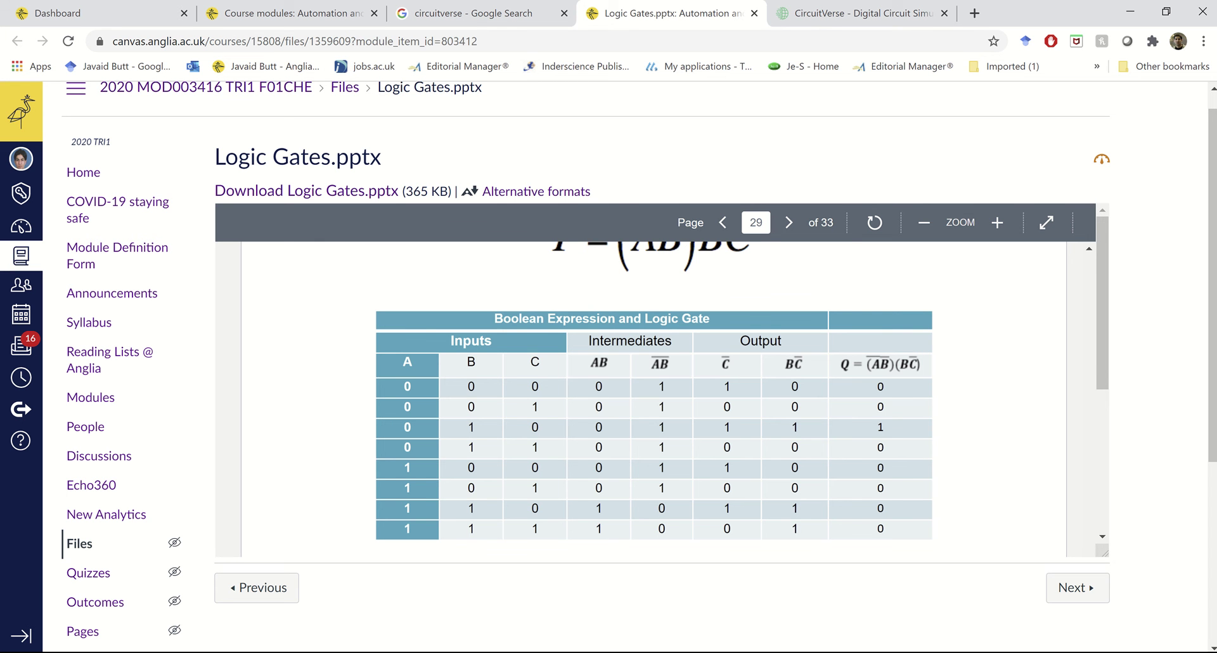
key(ctrl+Tab)
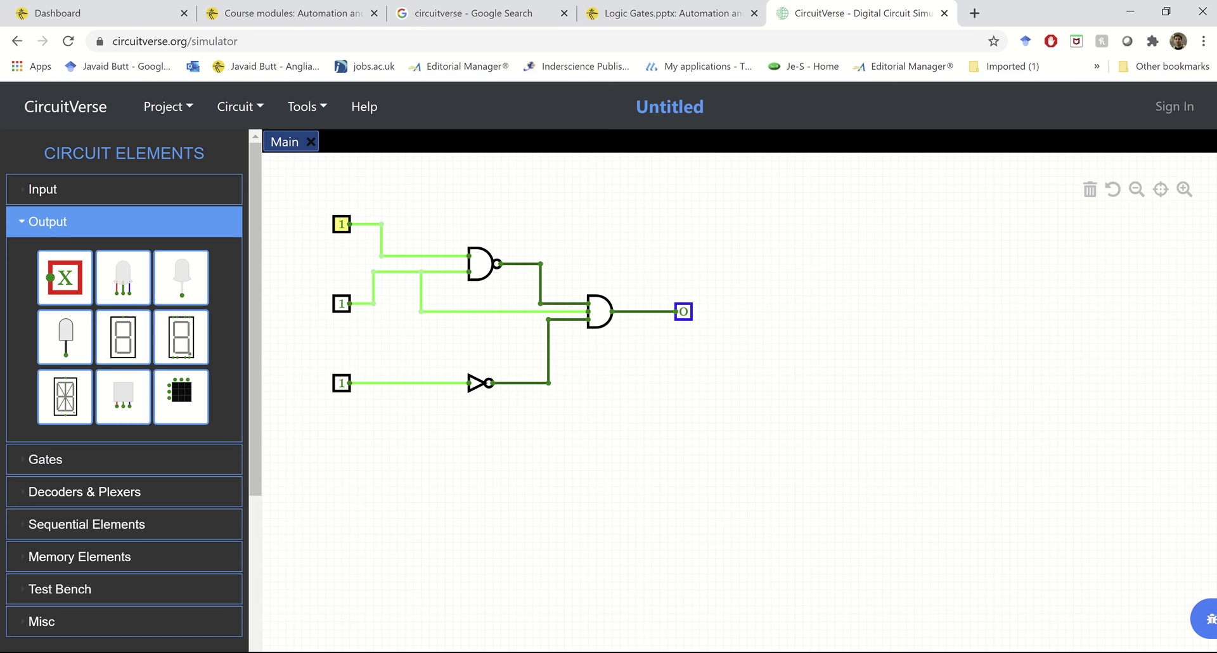